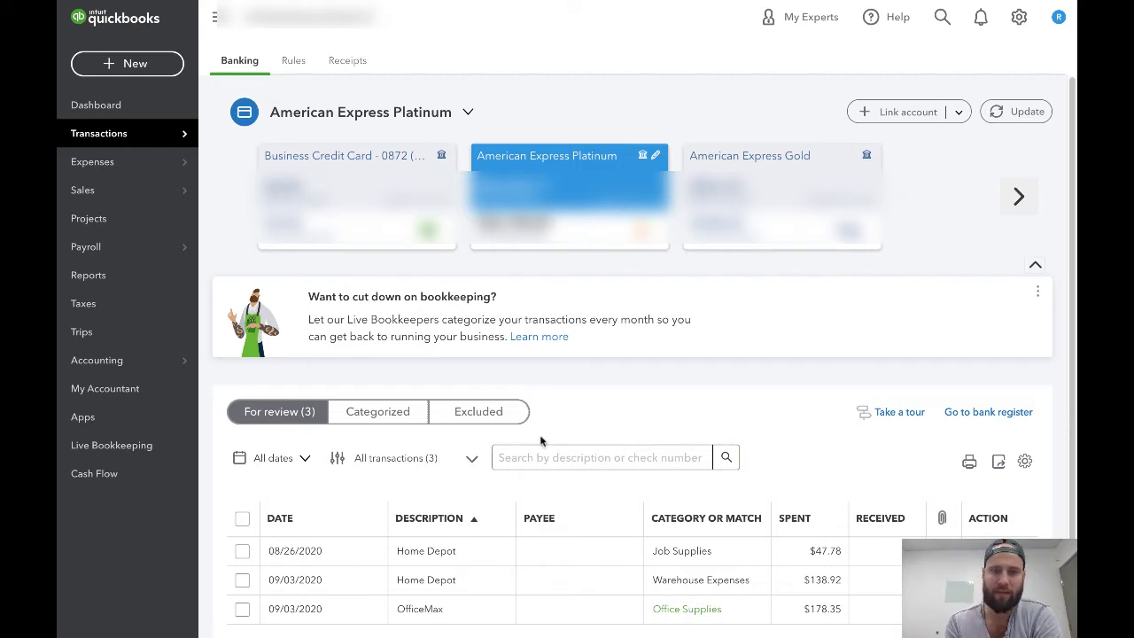
Look over the American Express Platinum transactions awaiting review and open the Chart of Accounts.
{"action": "scroll", "coordinate": [551, 430], "scroll_direction": "down", "scroll_amount": 1}
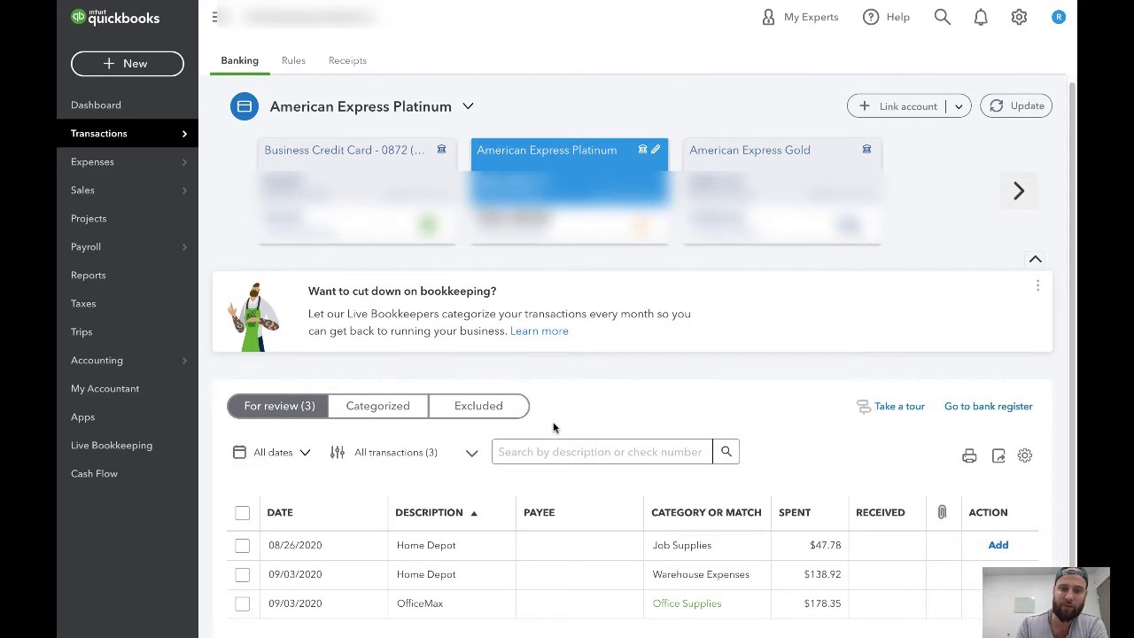
{"action": "scroll", "coordinate": [577, 590], "scroll_direction": "down", "scroll_amount": 1}
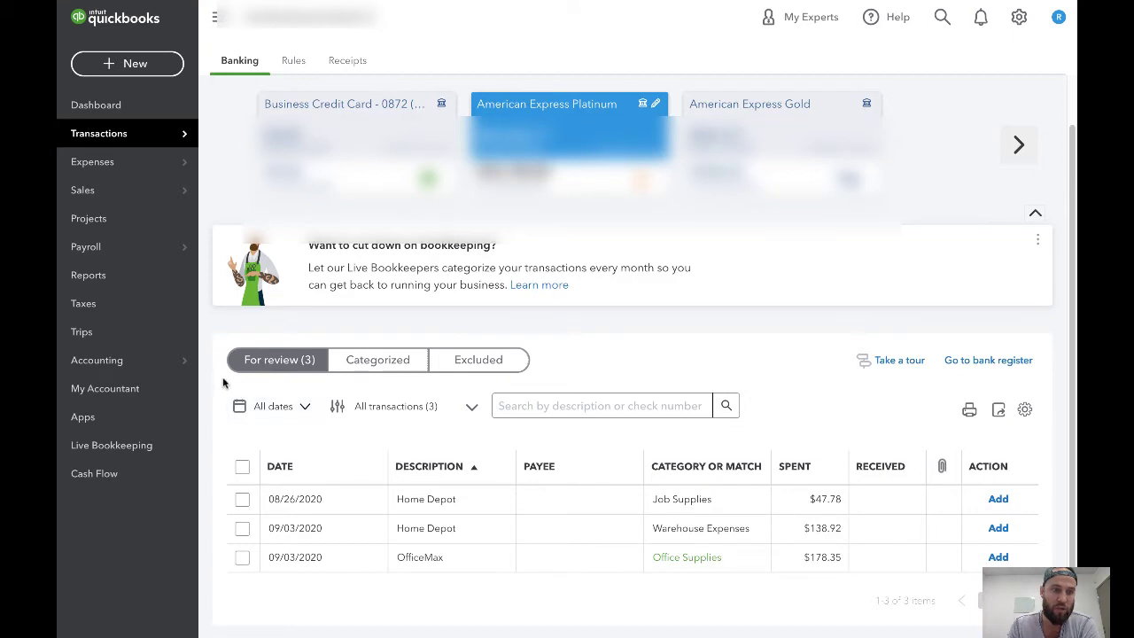
{"action": "mouse_move", "coordinate": [169, 371]}
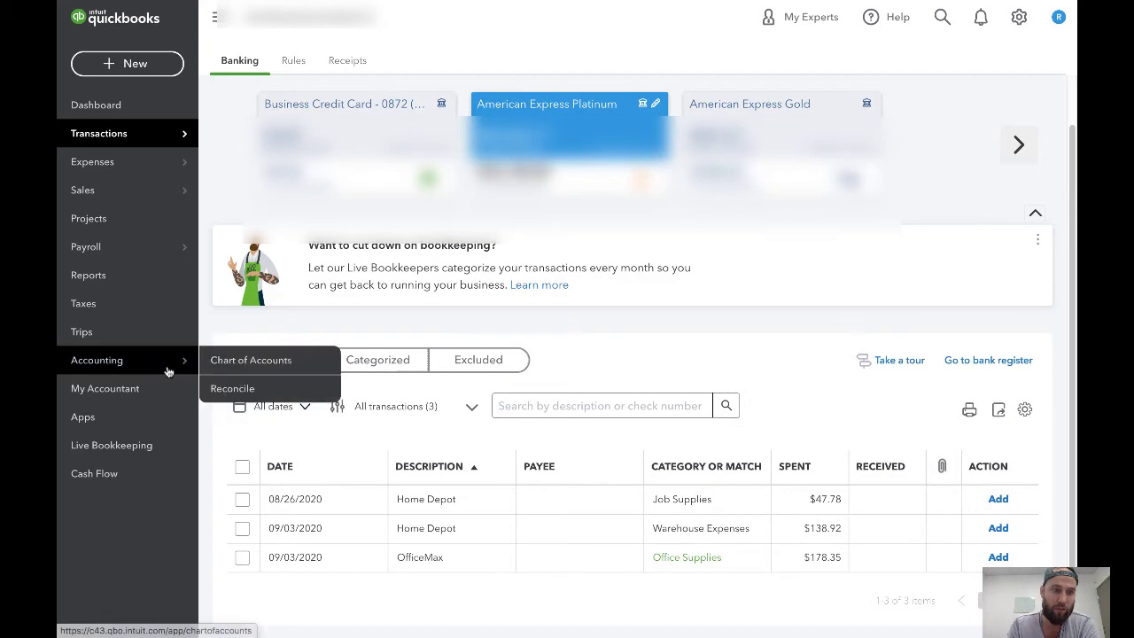
{"action": "left_click", "coordinate": [252, 361]}
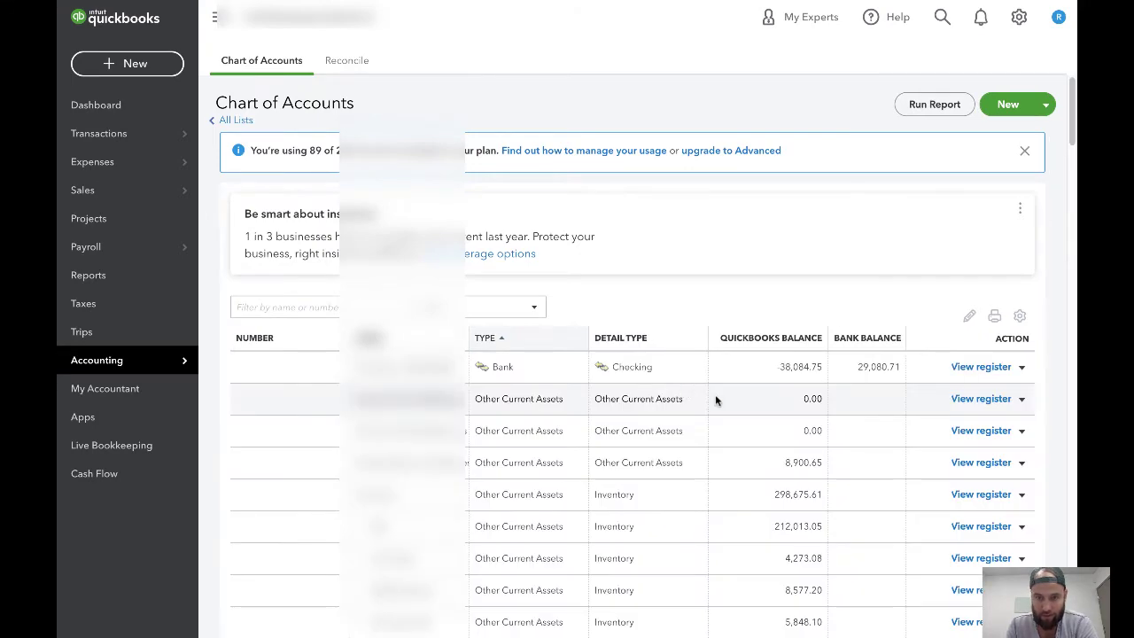
Examine the account types and detail types in the Chart of Accounts, from assets and credit cards to income, cost of goods sold and expenses.
{"action": "scroll", "coordinate": [686, 405], "scroll_direction": "down", "scroll_amount": 1}
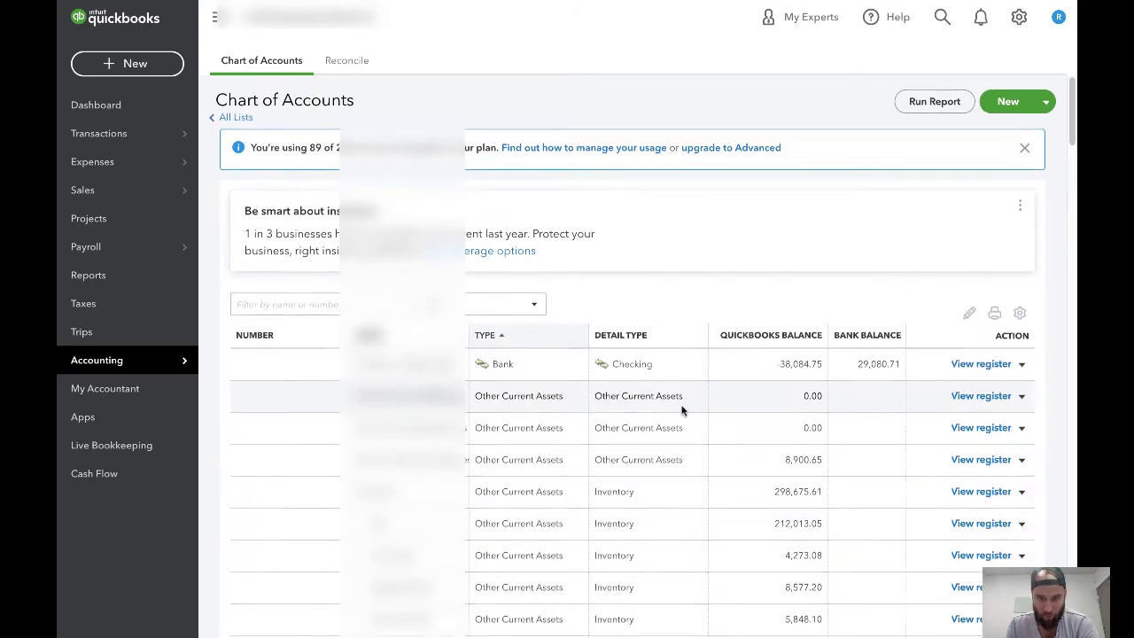
{"action": "scroll", "coordinate": [678, 405], "scroll_direction": "down", "scroll_amount": 1}
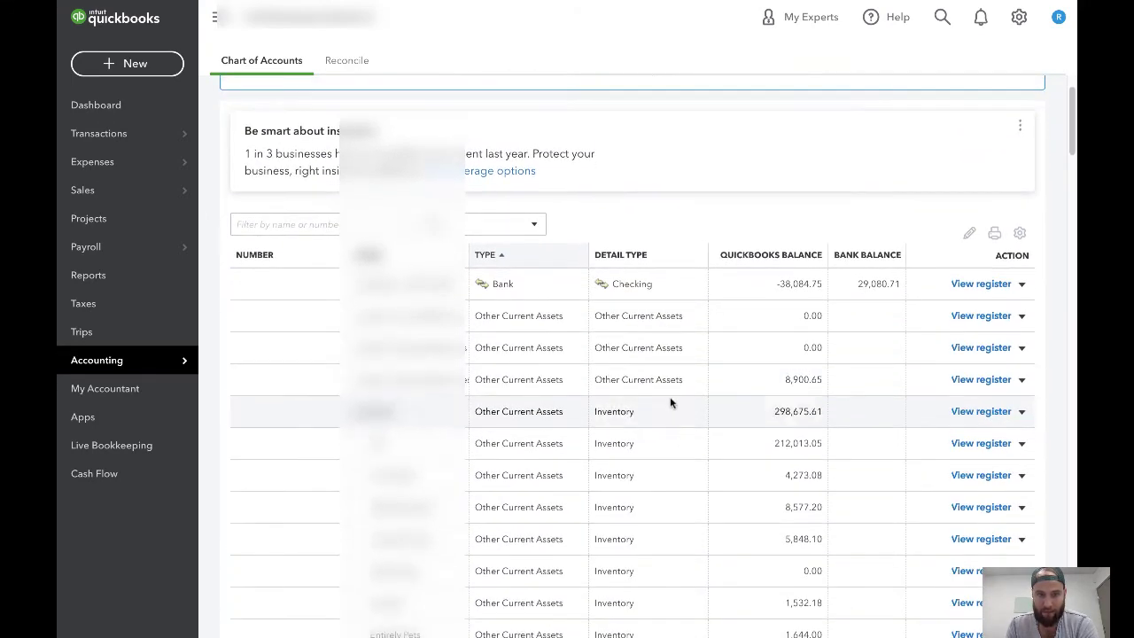
{"action": "scroll", "coordinate": [640, 405], "scroll_direction": "down", "scroll_amount": 3}
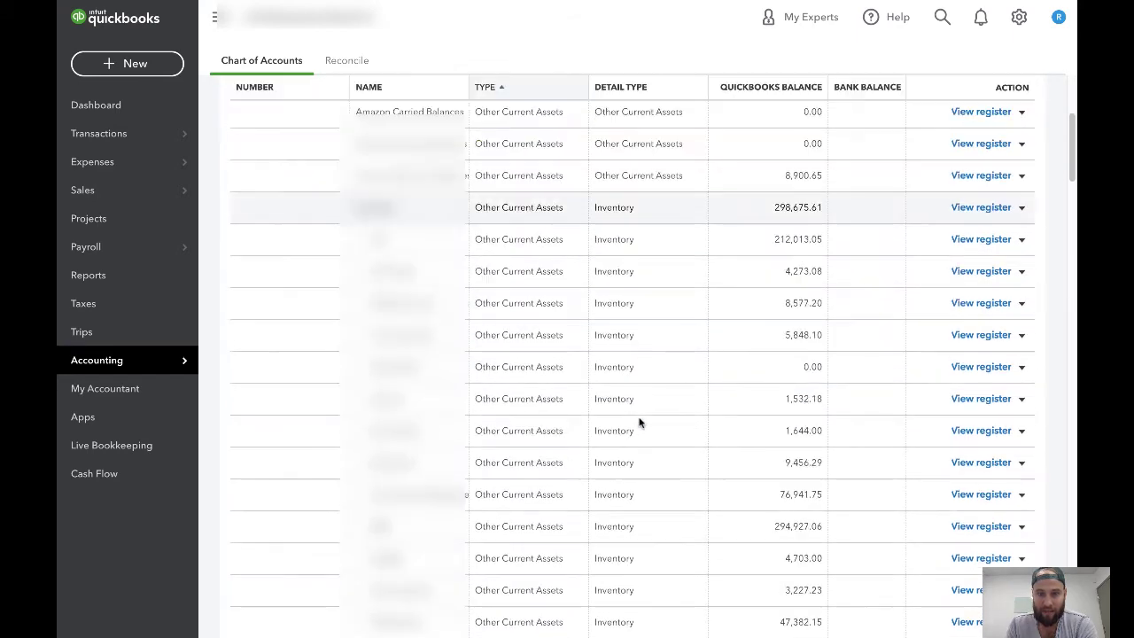
{"action": "scroll", "coordinate": [641, 420], "scroll_direction": "down", "scroll_amount": 2}
{"action": "scroll", "coordinate": [640, 420], "scroll_direction": "down", "scroll_amount": 3}
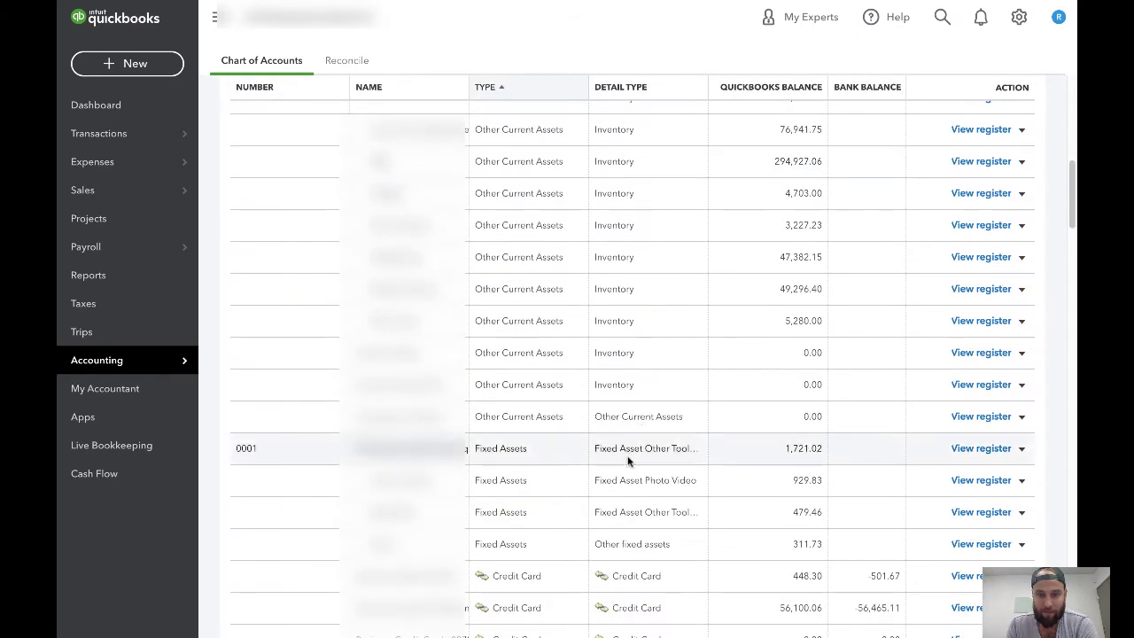
{"action": "scroll", "coordinate": [628, 459], "scroll_direction": "down", "scroll_amount": 3}
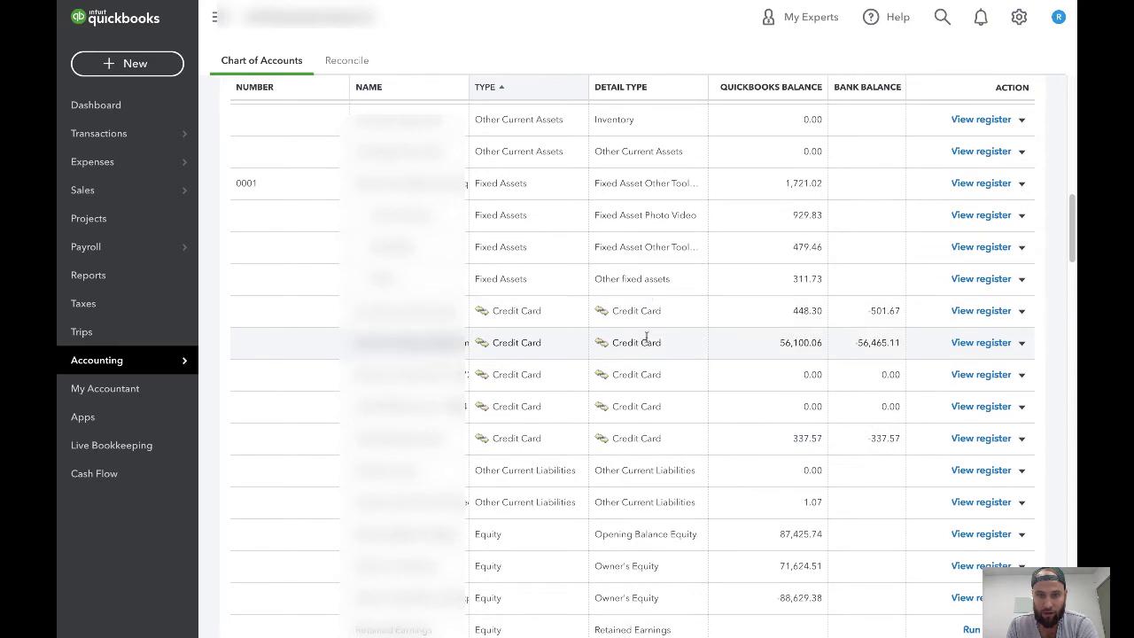
{"action": "scroll", "coordinate": [625, 432], "scroll_direction": "down", "scroll_amount": 2}
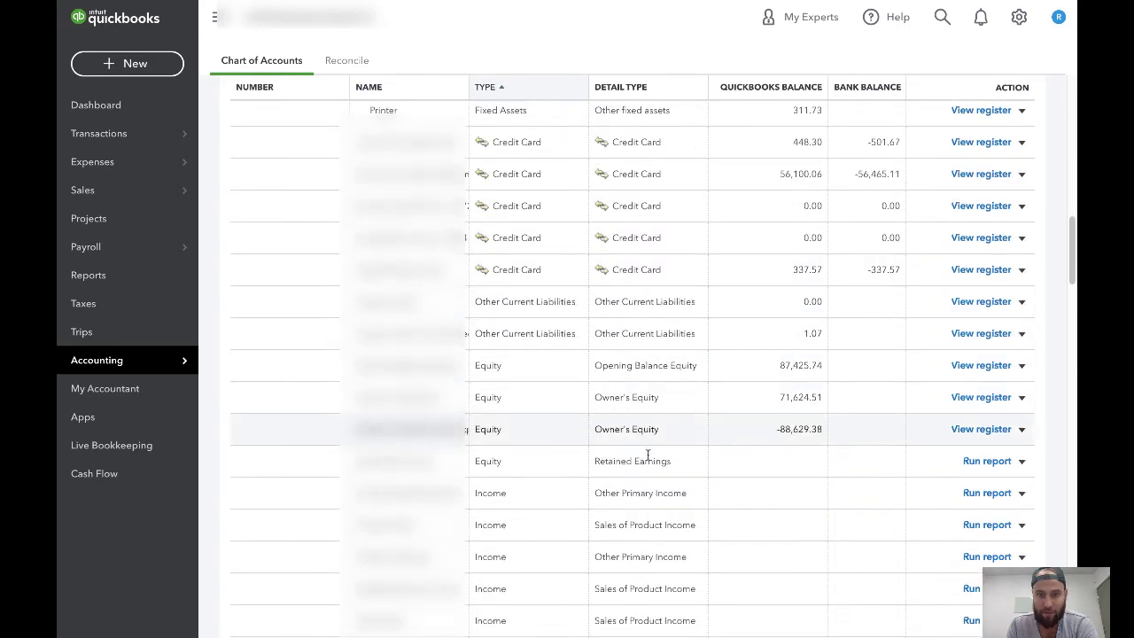
{"action": "scroll", "coordinate": [647, 460], "scroll_direction": "up", "scroll_amount": 10}
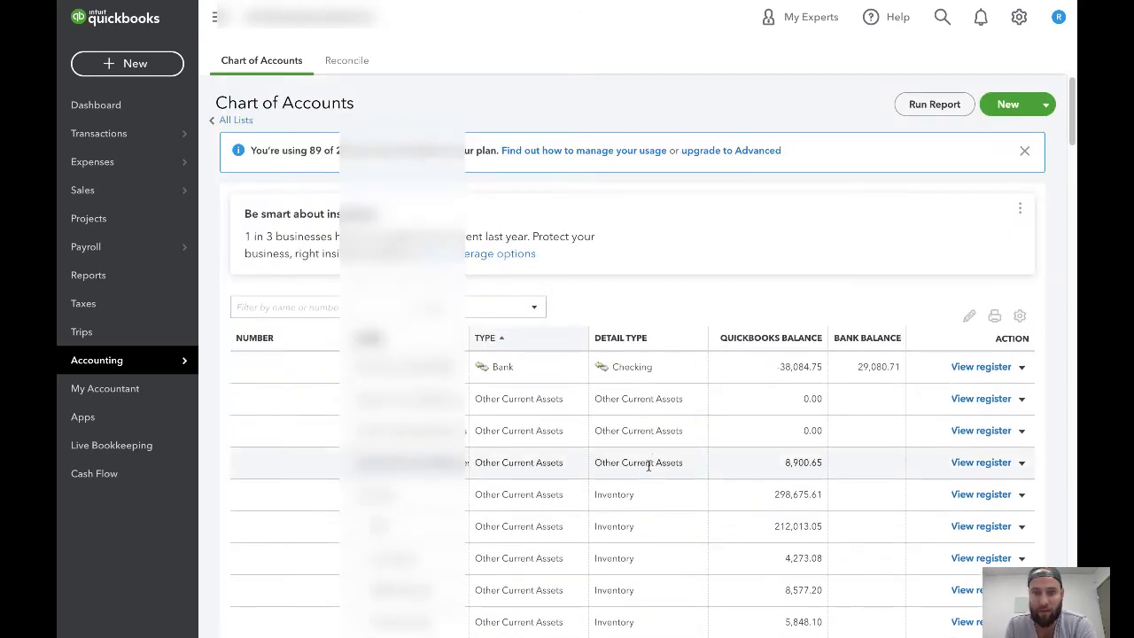
{"action": "scroll", "coordinate": [650, 463], "scroll_direction": "down", "scroll_amount": 3}
{"action": "scroll", "coordinate": [647, 455], "scroll_direction": "down", "scroll_amount": 8}
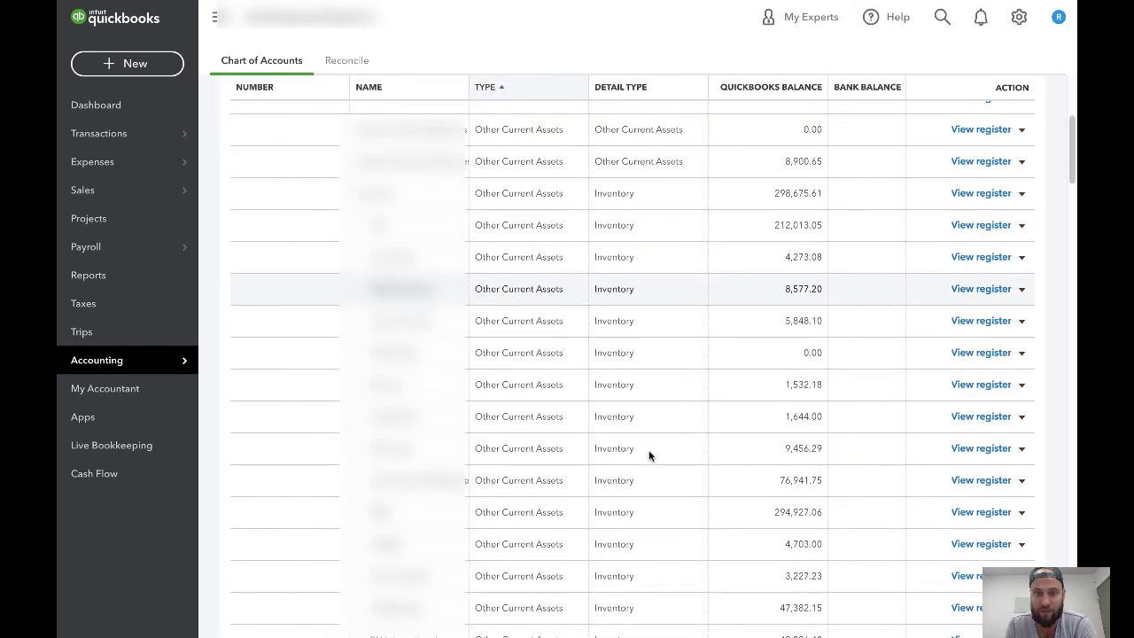
{"action": "scroll", "coordinate": [637, 417], "scroll_direction": "down", "scroll_amount": 2}
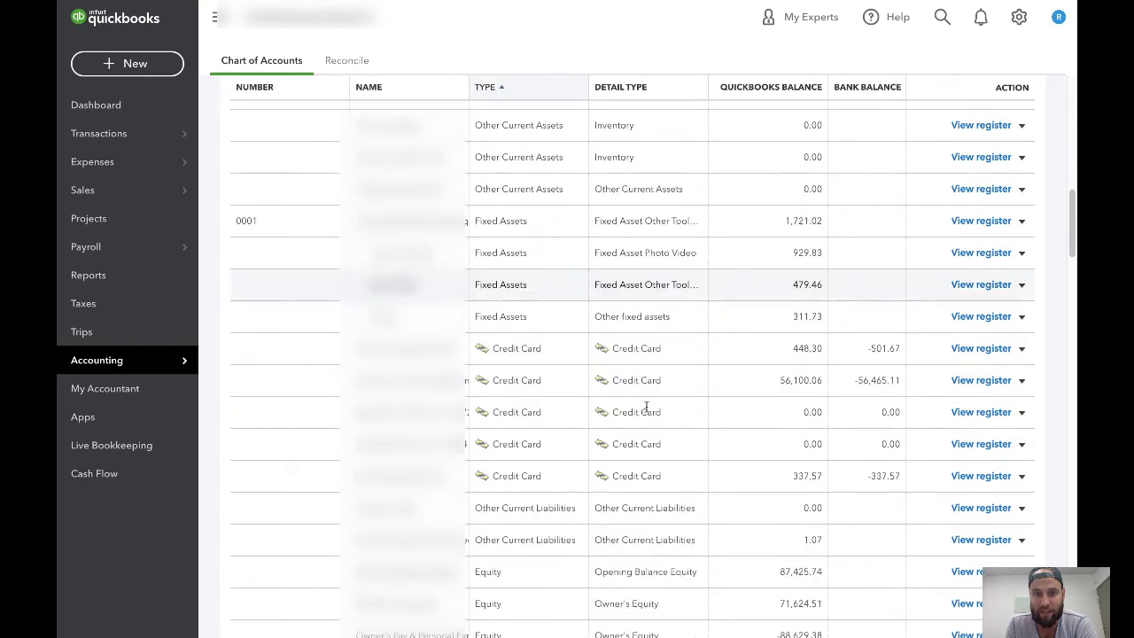
{"action": "scroll", "coordinate": [626, 429], "scroll_direction": "down", "scroll_amount": 2}
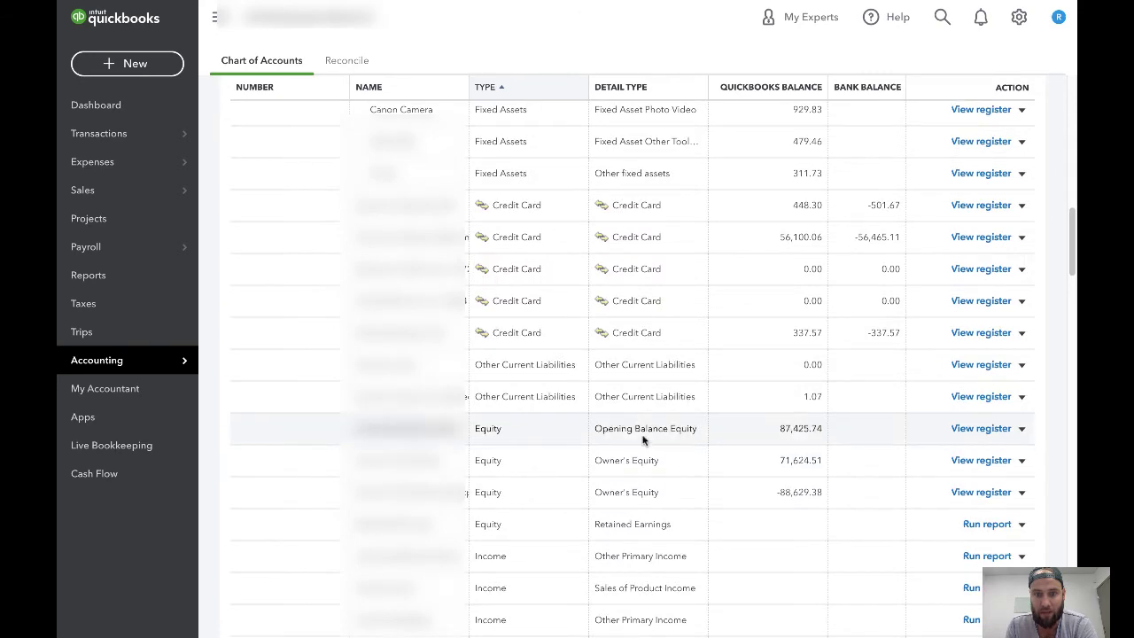
{"action": "scroll", "coordinate": [645, 451], "scroll_direction": "down", "scroll_amount": 2}
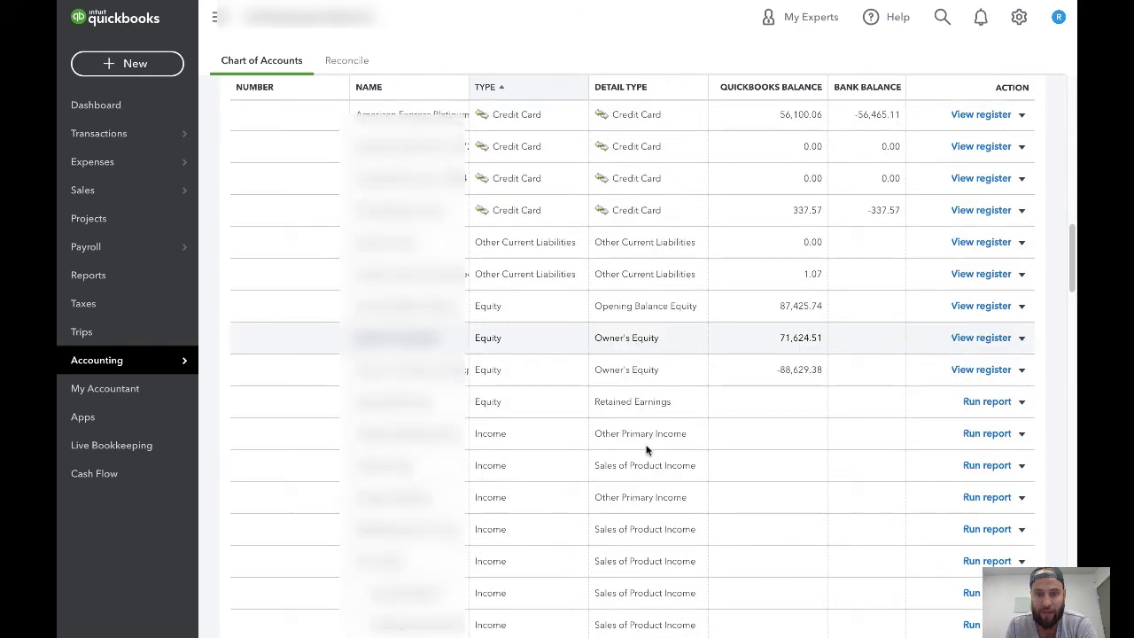
{"action": "scroll", "coordinate": [646, 451], "scroll_direction": "down", "scroll_amount": 1}
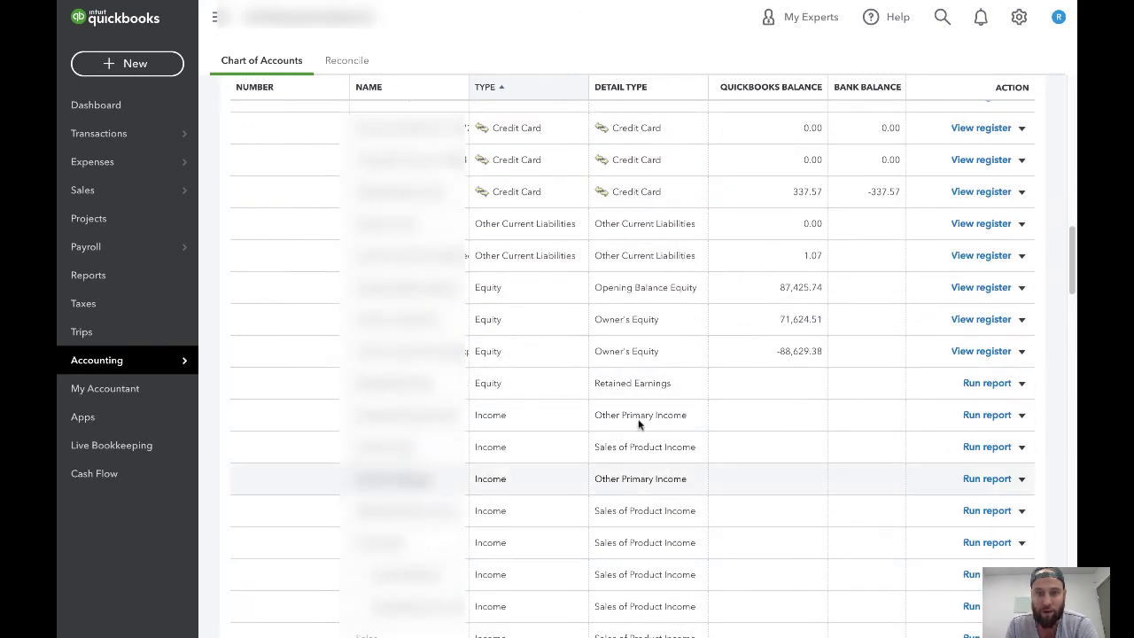
{"action": "scroll", "coordinate": [644, 444], "scroll_direction": "down", "scroll_amount": 2}
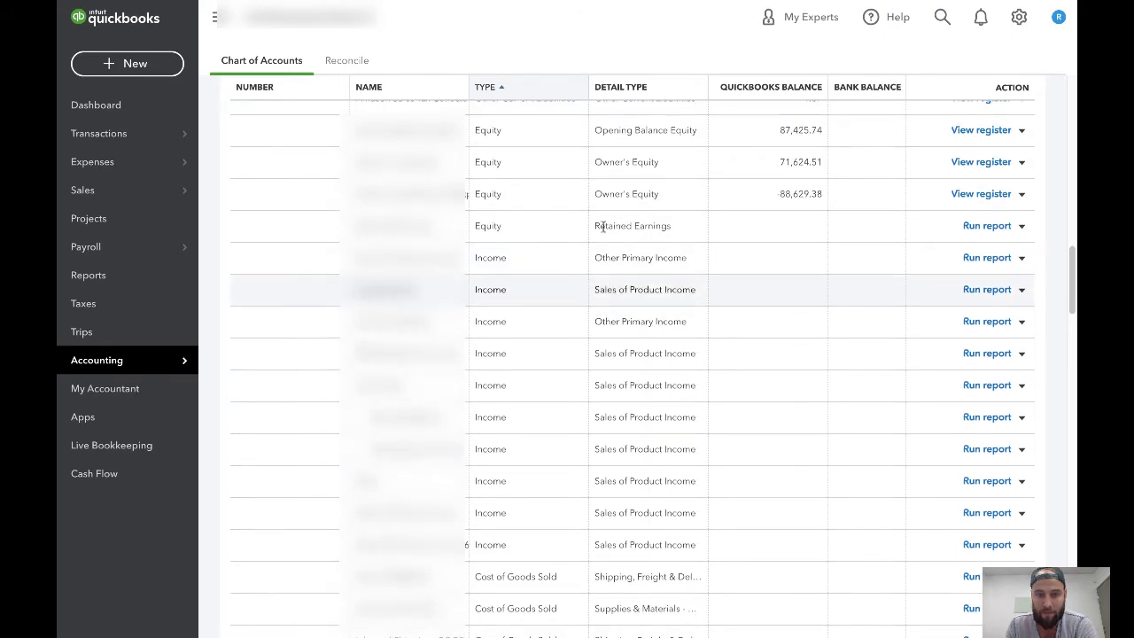
{"action": "scroll", "coordinate": [576, 492], "scroll_direction": "down", "scroll_amount": 3}
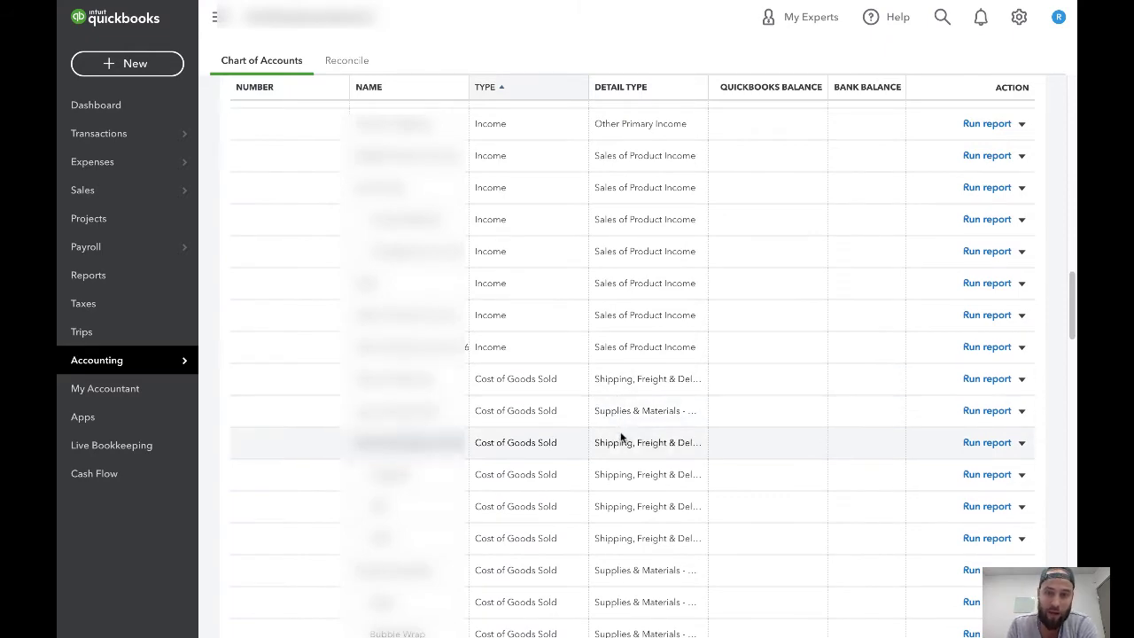
{"action": "scroll", "coordinate": [603, 483], "scroll_direction": "down", "scroll_amount": 10}
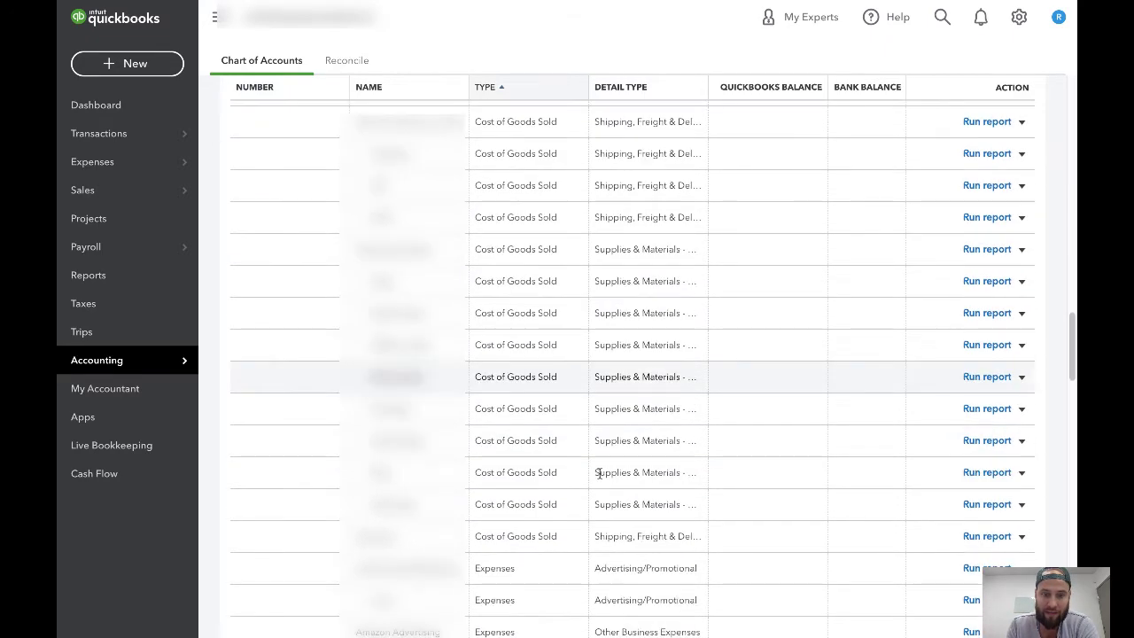
{"action": "scroll", "coordinate": [601, 478], "scroll_direction": "down", "scroll_amount": 4}
{"action": "scroll", "coordinate": [602, 481], "scroll_direction": "down", "scroll_amount": 2}
{"action": "scroll", "coordinate": [602, 478], "scroll_direction": "down", "scroll_amount": 1}
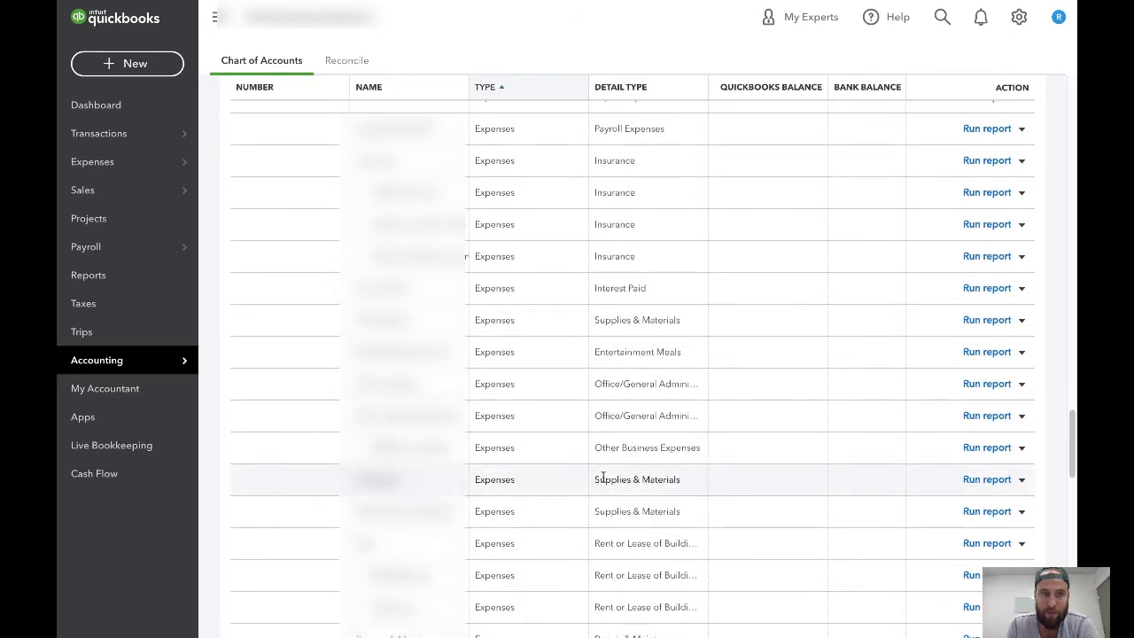
{"action": "scroll", "coordinate": [602, 478], "scroll_direction": "up", "scroll_amount": 8}
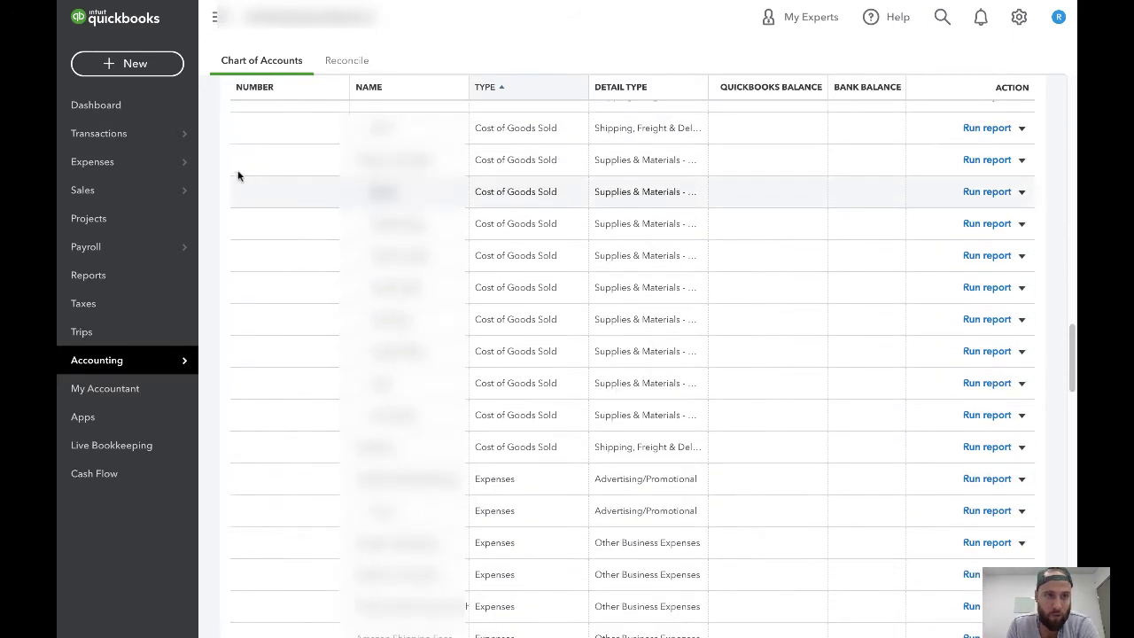
Return to the Banking transactions and expand the 08/26/2020 Home Depot transaction for categorizing.
{"action": "mouse_move", "coordinate": [195, 142]}
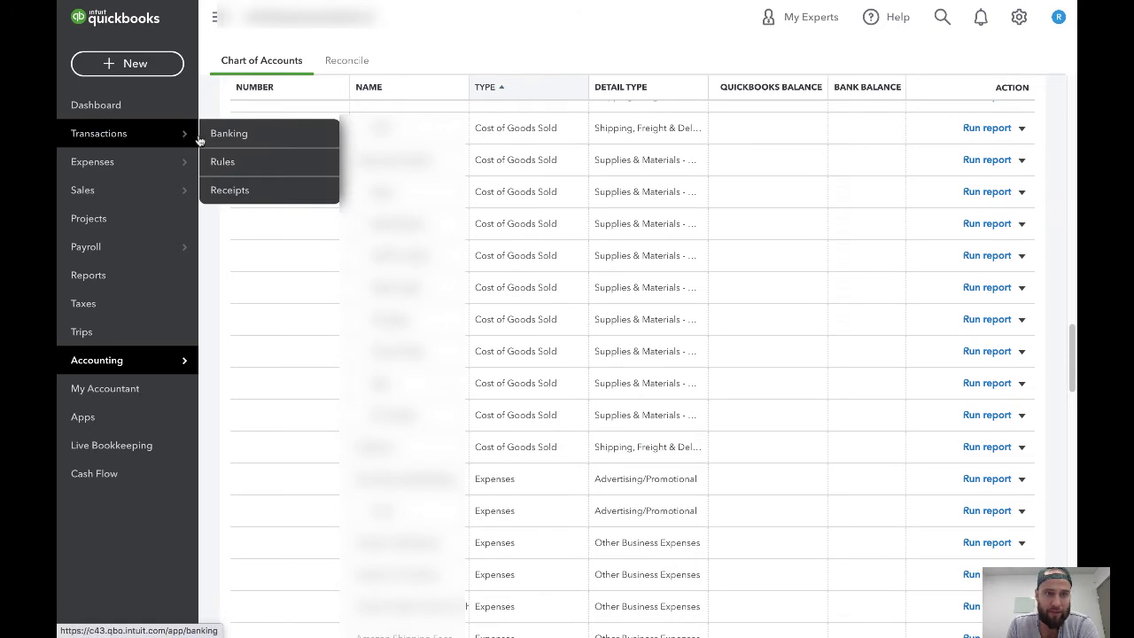
{"action": "left_click", "coordinate": [233, 139]}
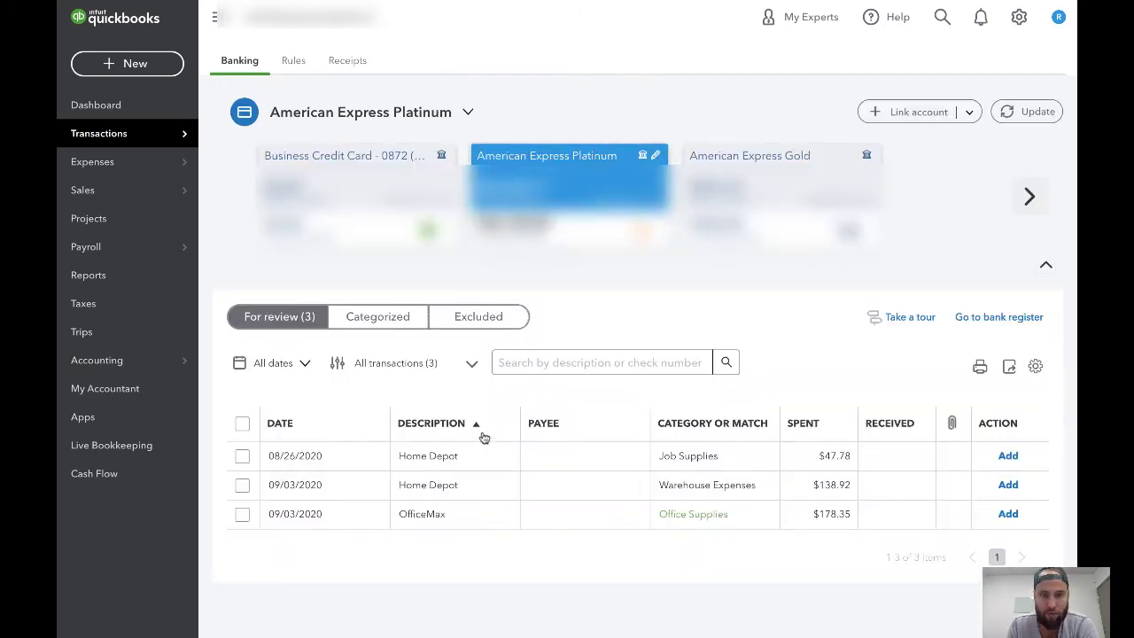
{"action": "scroll", "coordinate": [547, 453], "scroll_direction": "down", "scroll_amount": 1}
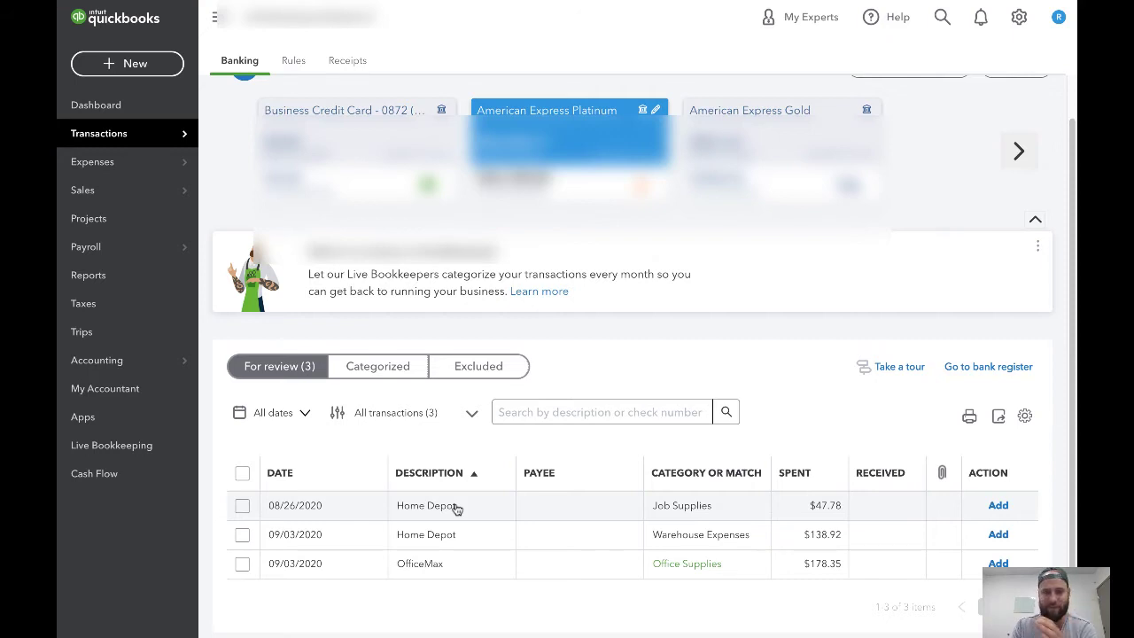
{"action": "left_click", "coordinate": [456, 508]}
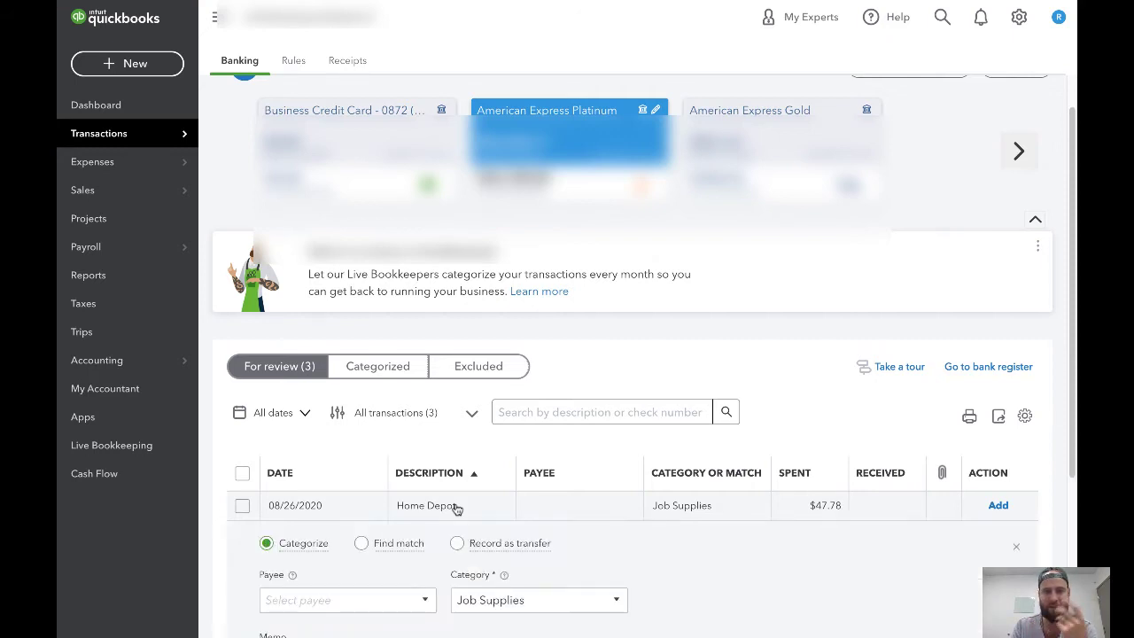
{"action": "scroll", "coordinate": [564, 513], "scroll_direction": "down", "scroll_amount": 2}
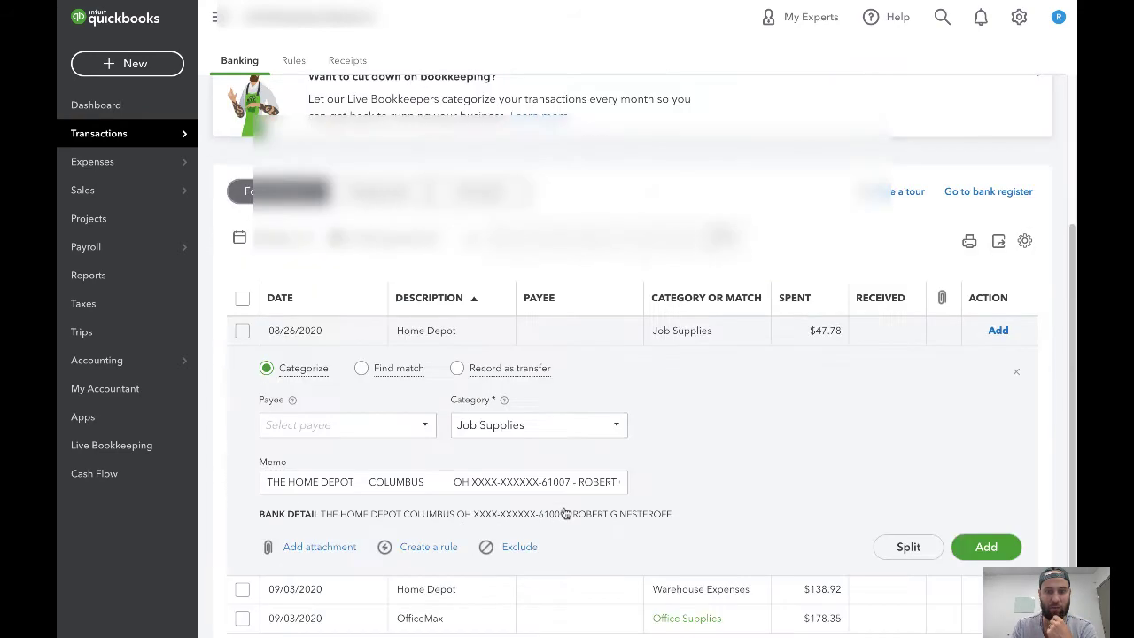
Start adding a new account as the category of the expanded Home Depot transaction.
{"action": "left_click", "coordinate": [616, 434]}
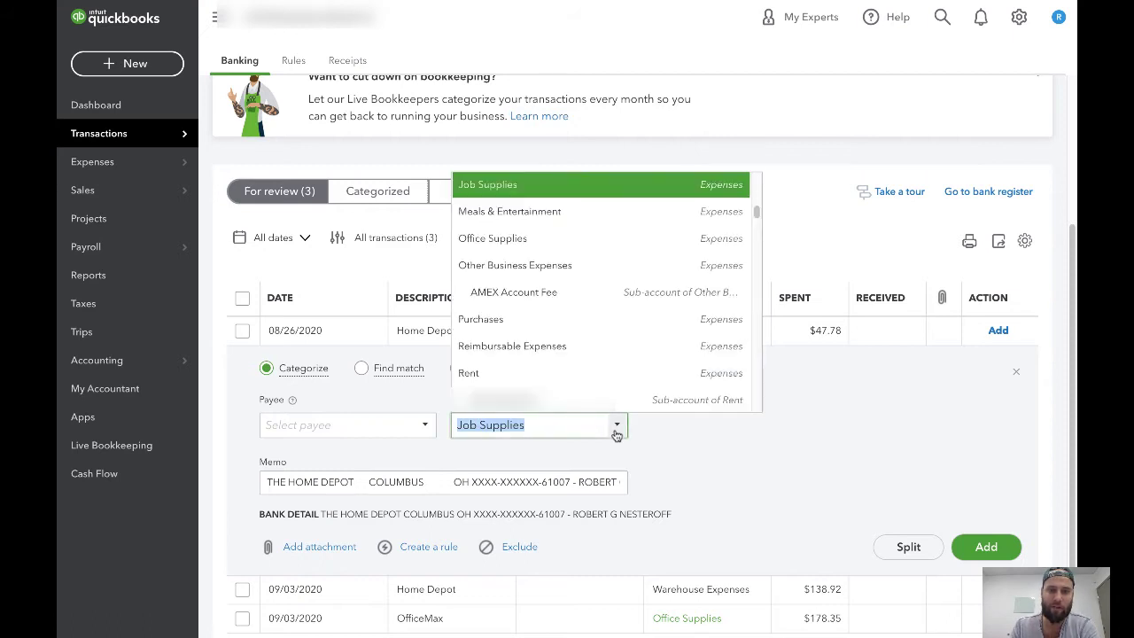
{"action": "scroll", "coordinate": [615, 362], "scroll_direction": "up", "scroll_amount": 10}
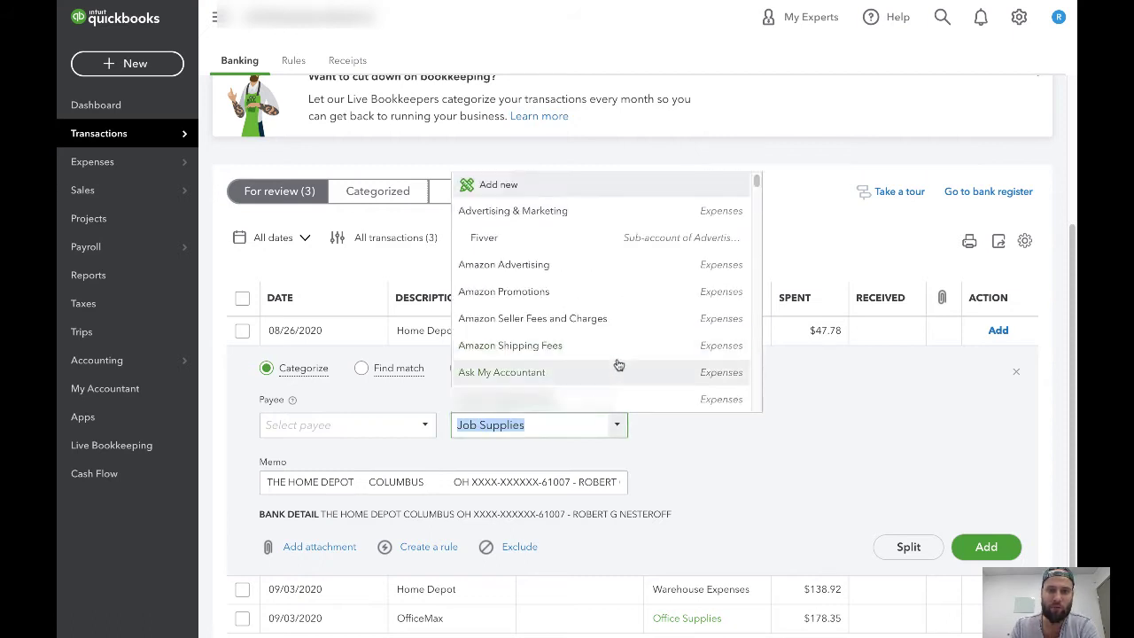
{"action": "left_click", "coordinate": [549, 188]}
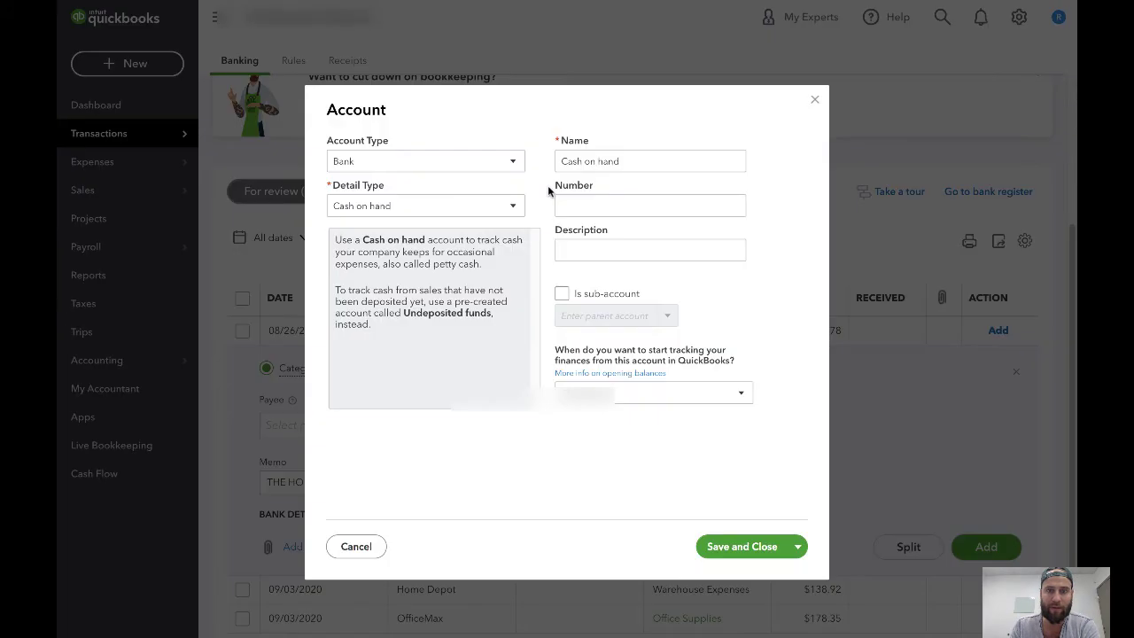
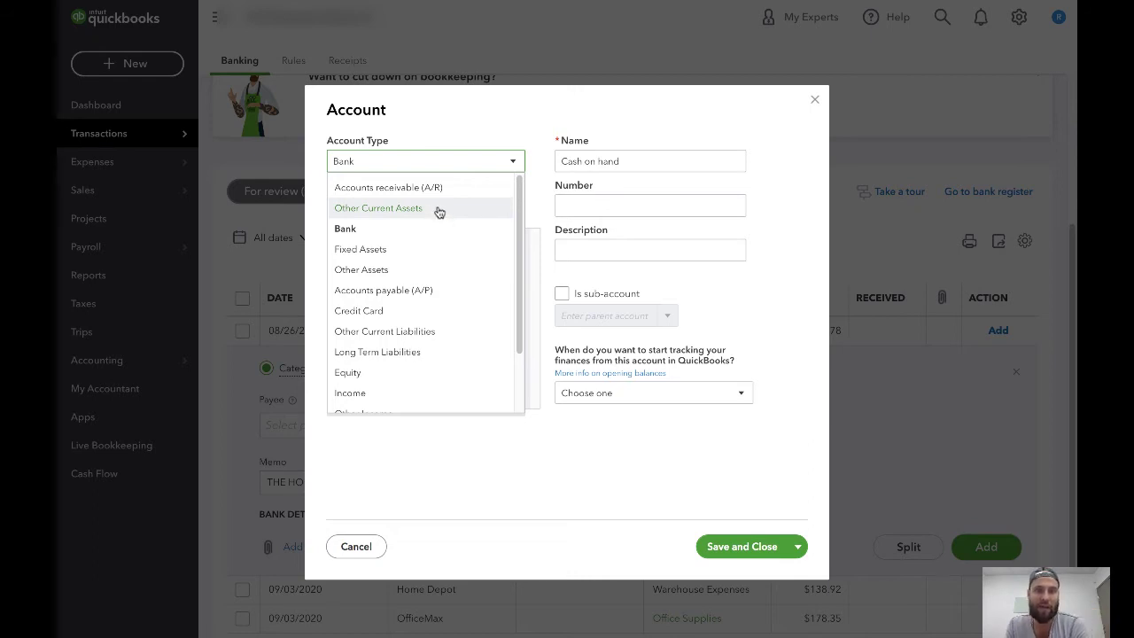
Set the new account's type to Other Current Assets with detail type Inventory, and name it Home Depot.
{"action": "left_click", "coordinate": [439, 210]}
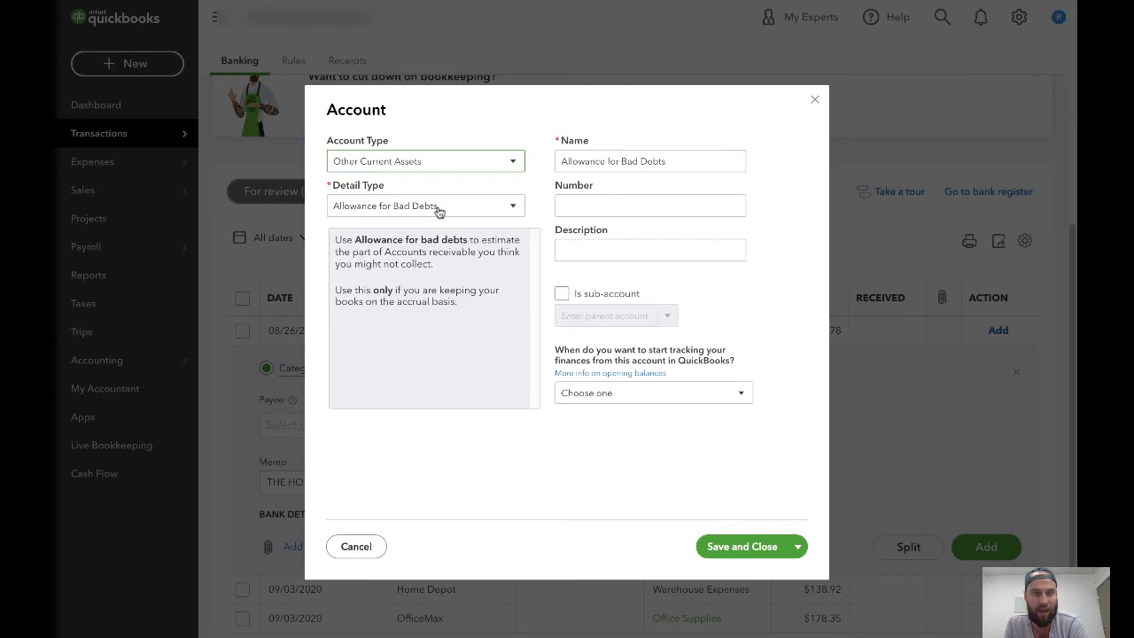
{"action": "left_click", "coordinate": [496, 206]}
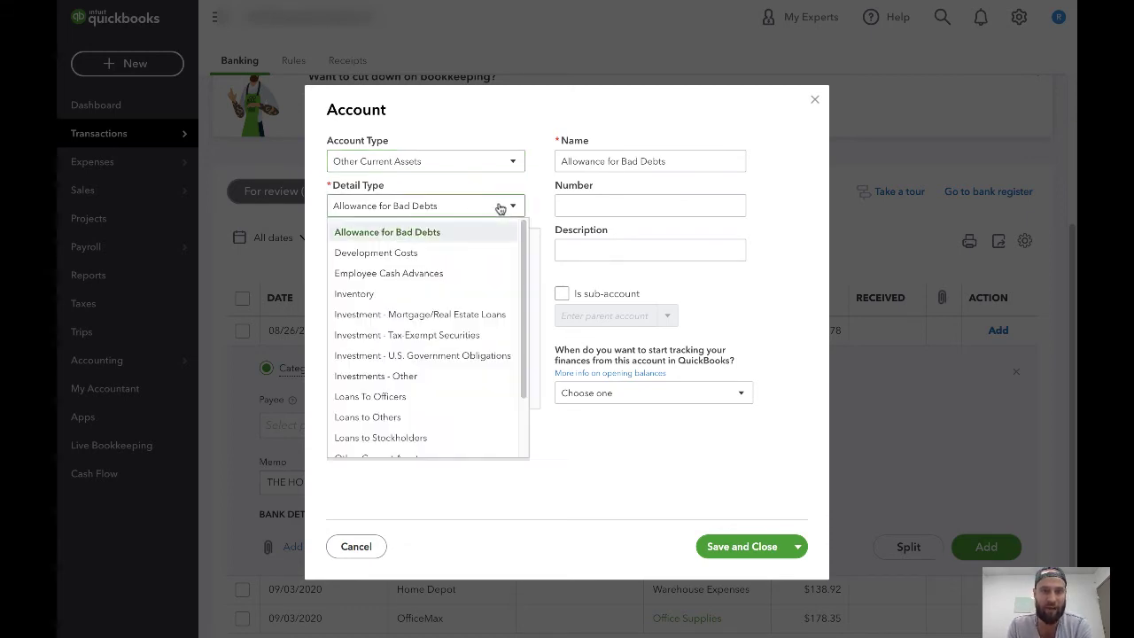
{"action": "left_click", "coordinate": [443, 296]}
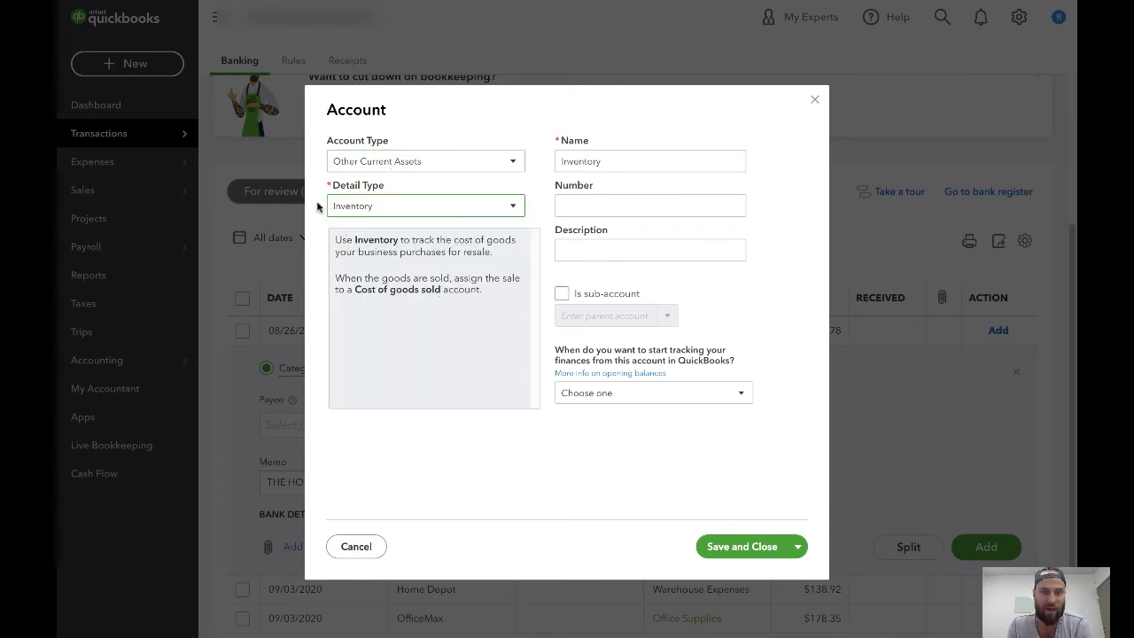
{"action": "left_click_drag", "start_coordinate": [628, 159], "coordinate": [550, 160]}
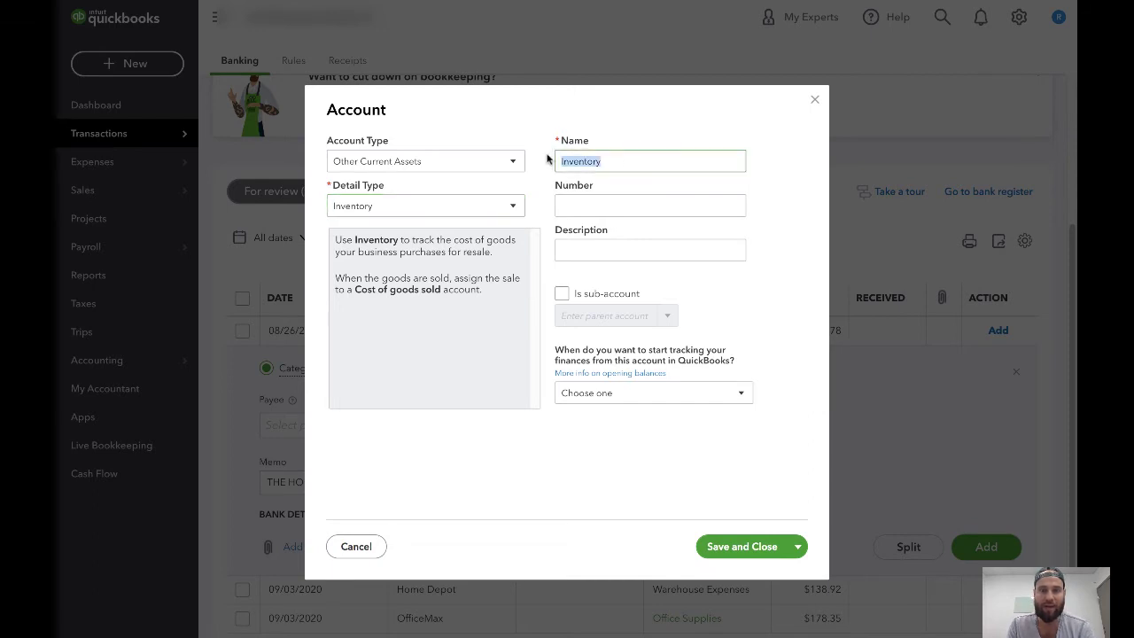
{"action": "type", "text": "Home Depot"}
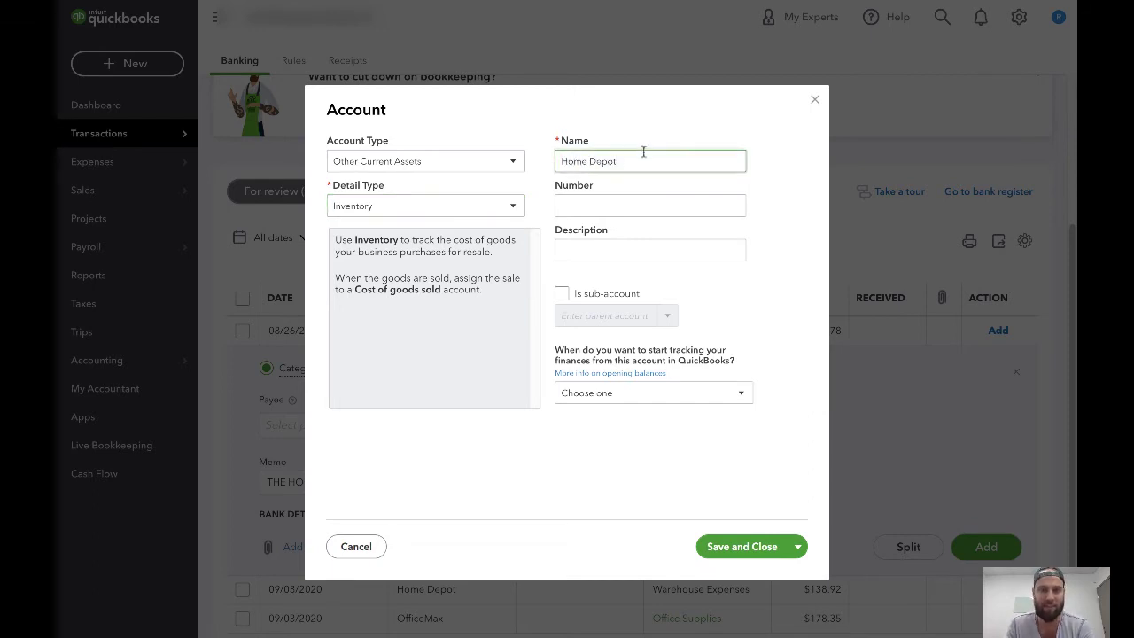
Mark the new Home Depot account as a sub-account and start choosing its parent account.
{"action": "left_click", "coordinate": [564, 296]}
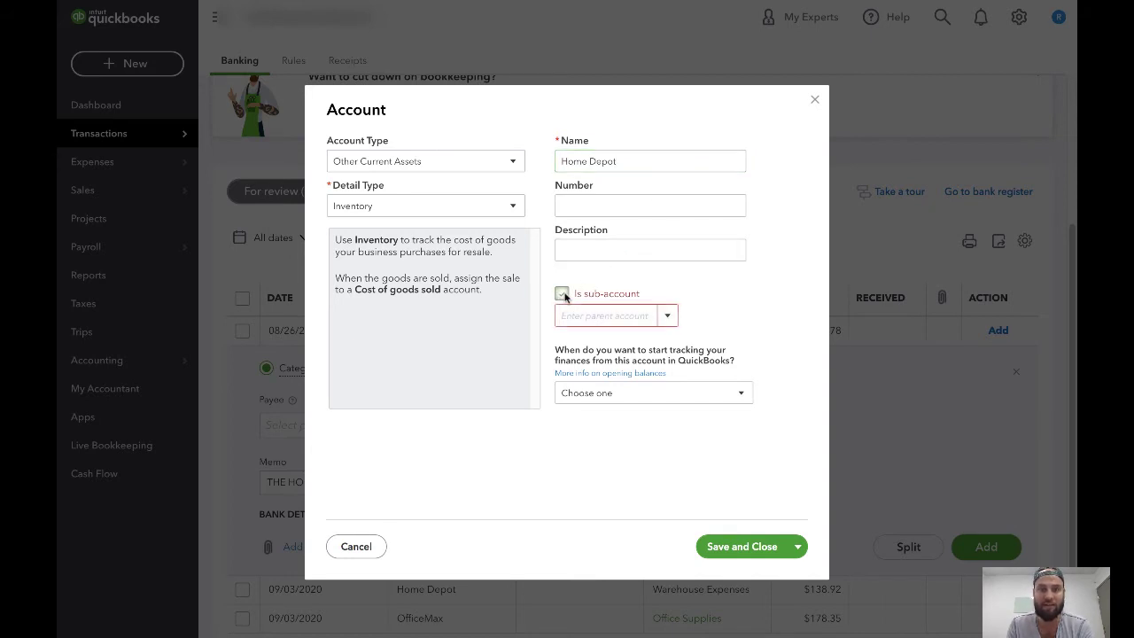
{"action": "left_click", "coordinate": [610, 311]}
{"action": "type", "text": "fiv"}
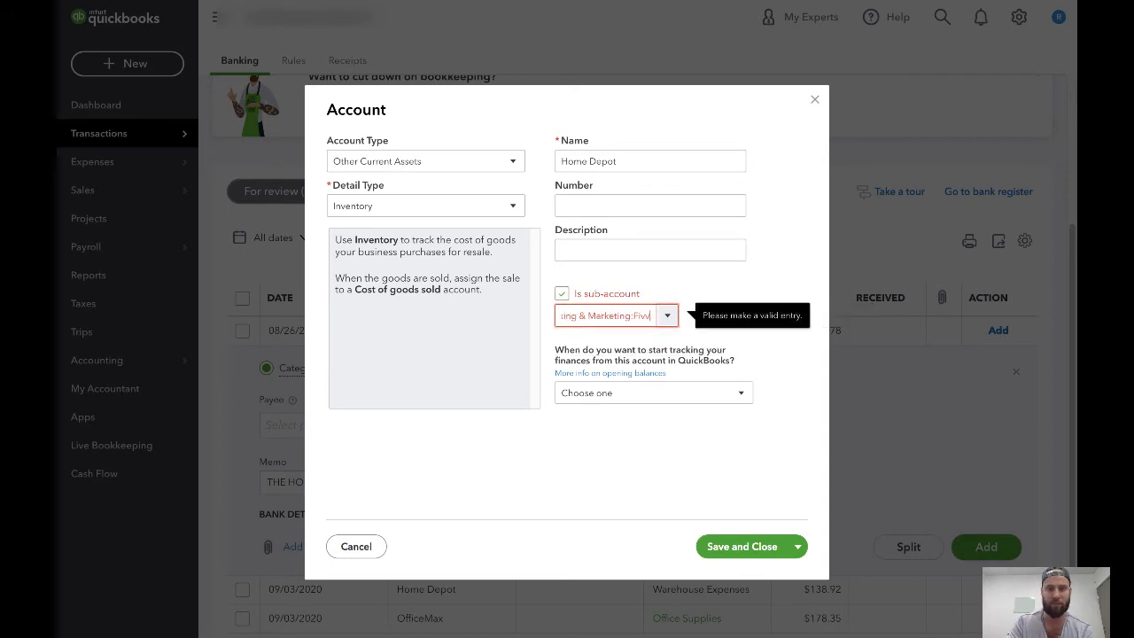
{"action": "key", "text": "BackSpace"}
{"action": "key", "text": "BackSpace"}
{"action": "key", "text": "BackSpace"}
{"action": "key", "text": "BackSpace"}
{"action": "key", "text": "BackSpace"}
{"action": "key", "text": "BackSpace"}
{"action": "key", "text": "BackSpace"}
{"action": "key", "text": "BackSpace"}
{"action": "key", "text": "BackSpace"}
{"action": "key", "text": "BackSpace"}
{"action": "key", "text": "BackSpace"}
{"action": "key", "text": "BackSpace"}
{"action": "key", "text": "BackSpace"}
{"action": "key", "text": "BackSpace"}
{"action": "key", "text": "BackSpace"}
{"action": "key", "text": "BackSpace"}
{"action": "key", "text": "BackSpace"}
{"action": "key", "text": "BackSpace"}
{"action": "key", "text": "BackSpace"}
{"action": "key", "text": "BackSpace"}
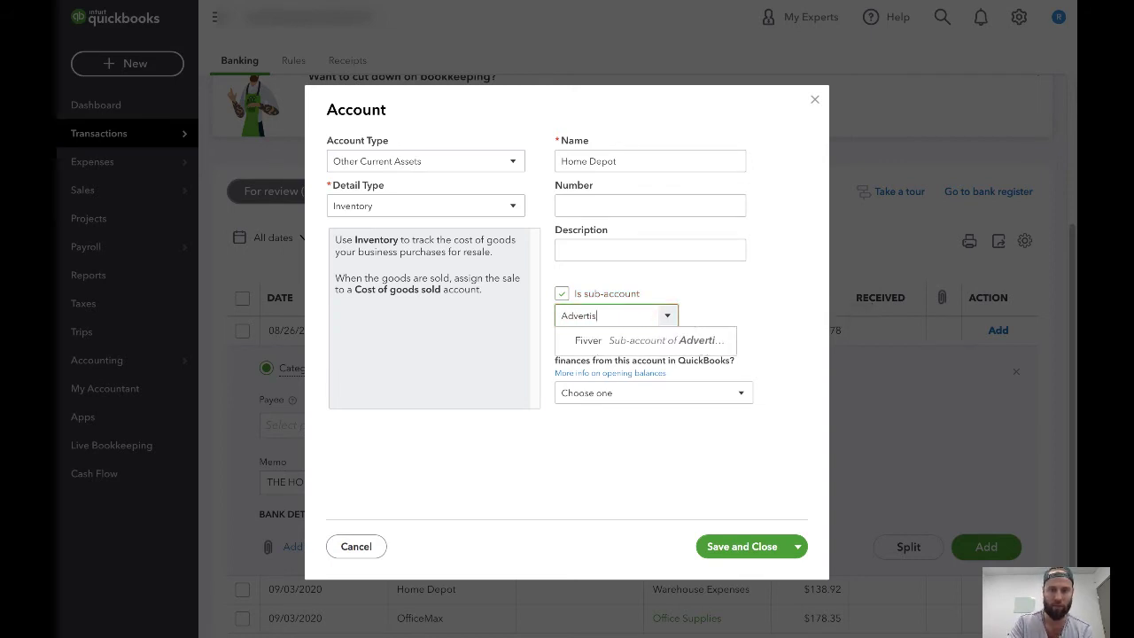
{"action": "key", "text": "BackSpace"}
{"action": "key", "text": "BackSpace"}
Set Inventory as the parent account and save the new account as the transaction's category.
{"action": "type", "text": "Inventory"}
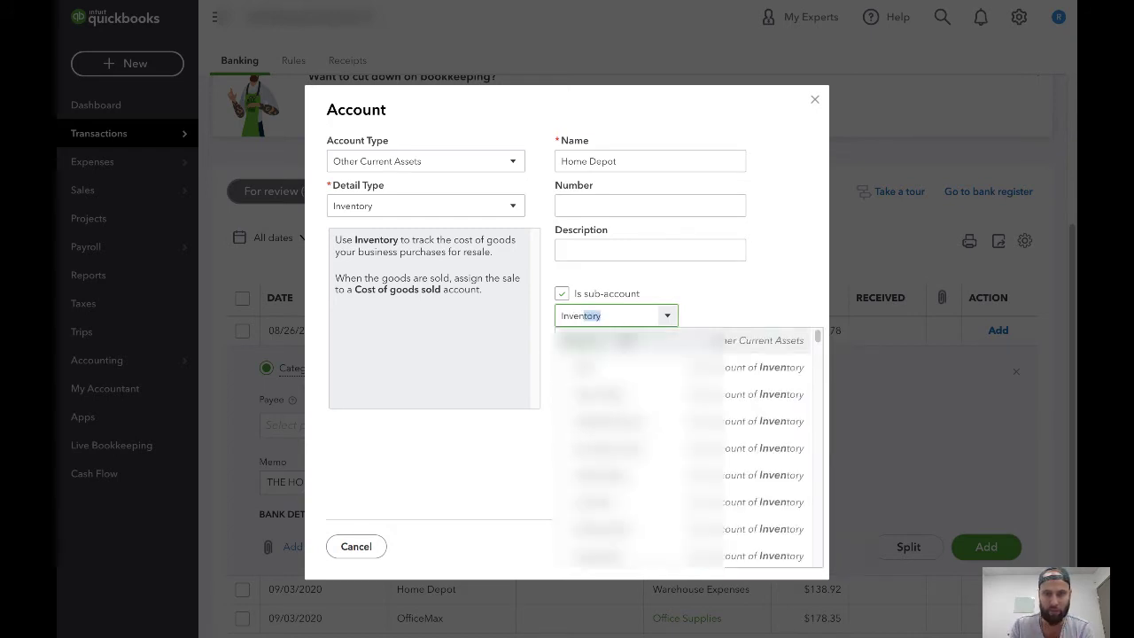
{"action": "key", "text": "Return"}
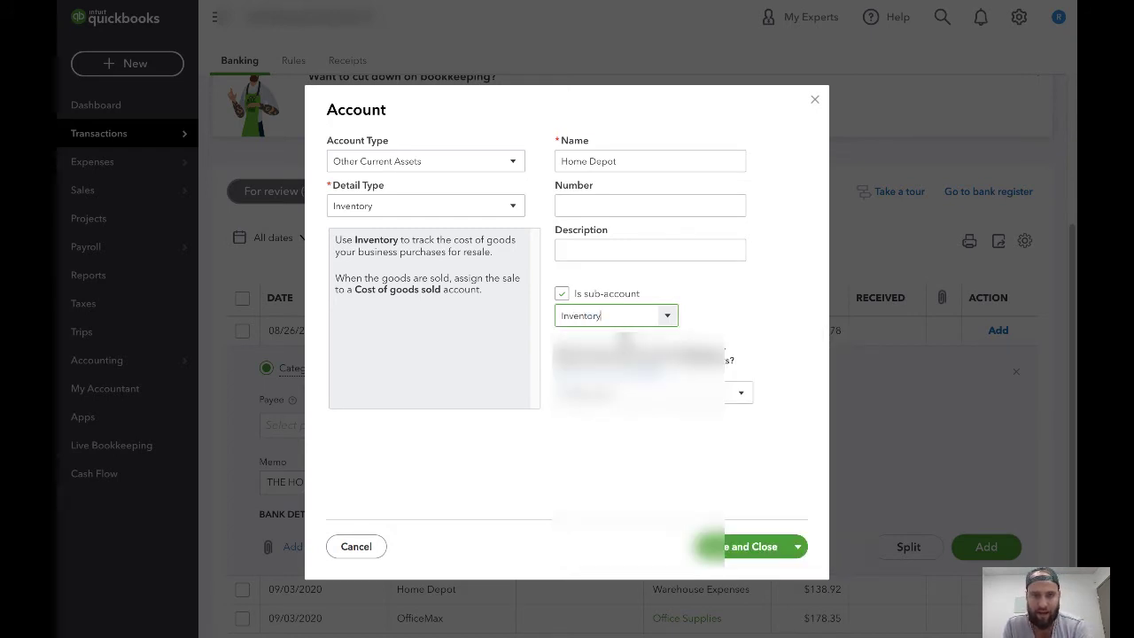
{"action": "left_click", "coordinate": [713, 546]}
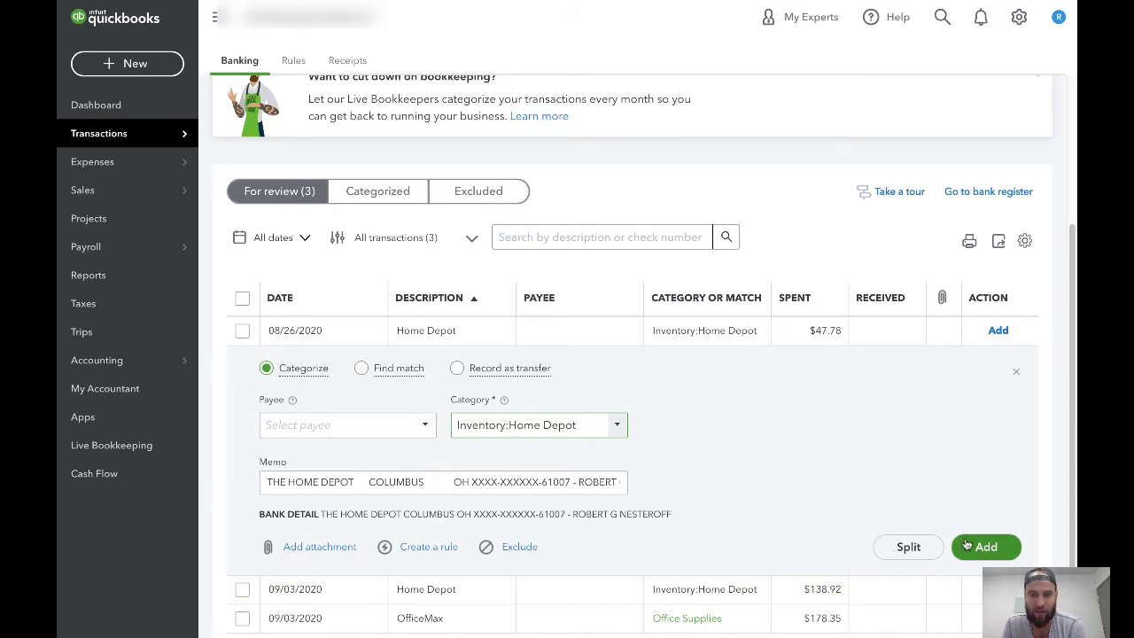
Select the 08/26/2020 and 09/03/2020 Home Depot transactions in the review list.
{"action": "left_click", "coordinate": [243, 331]}
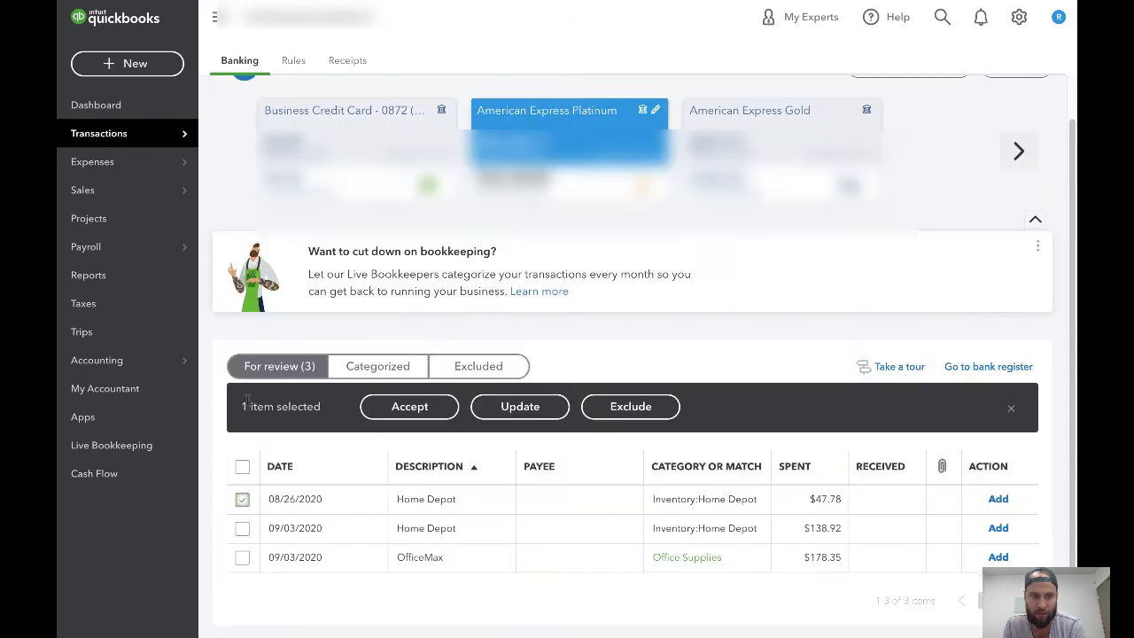
{"action": "left_click", "coordinate": [242, 529]}
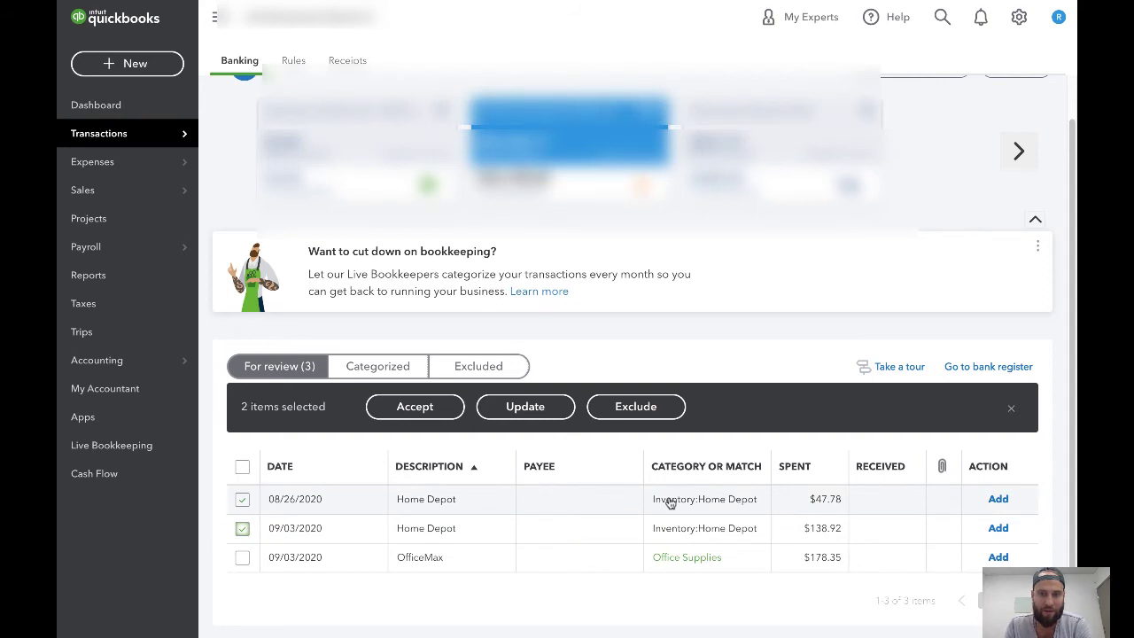
Change the category of the 08/26/2020 Home Depot transaction to Stretch Wrap under Prepping Supplies.
{"action": "left_click", "coordinate": [671, 503]}
{"action": "scroll", "coordinate": [647, 513], "scroll_direction": "down", "scroll_amount": 2}
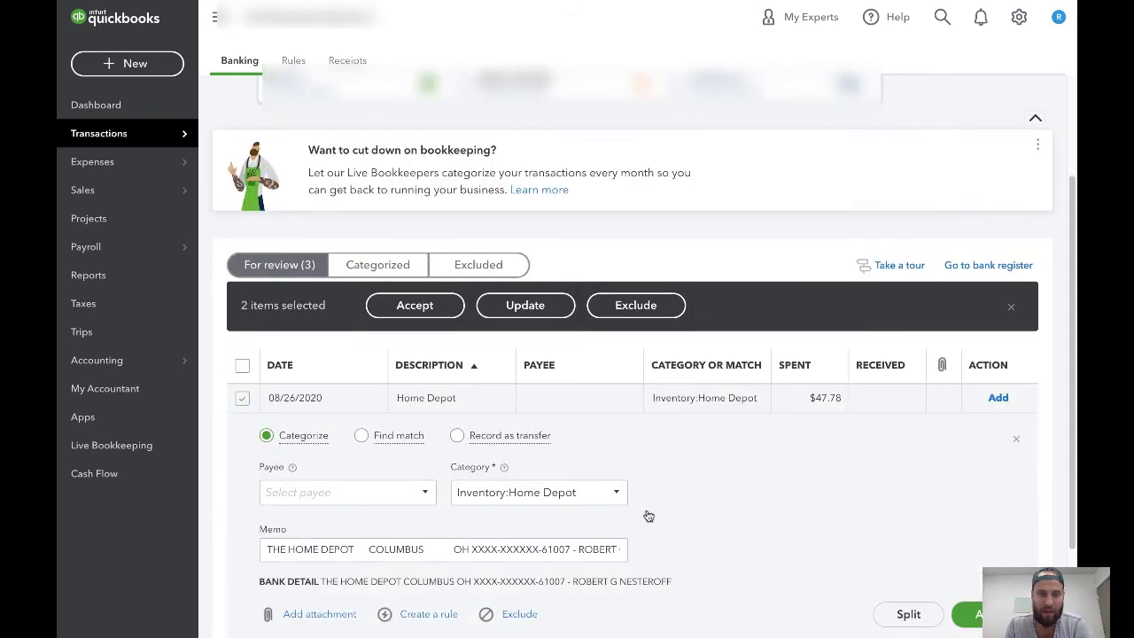
{"action": "left_click", "coordinate": [618, 494]}
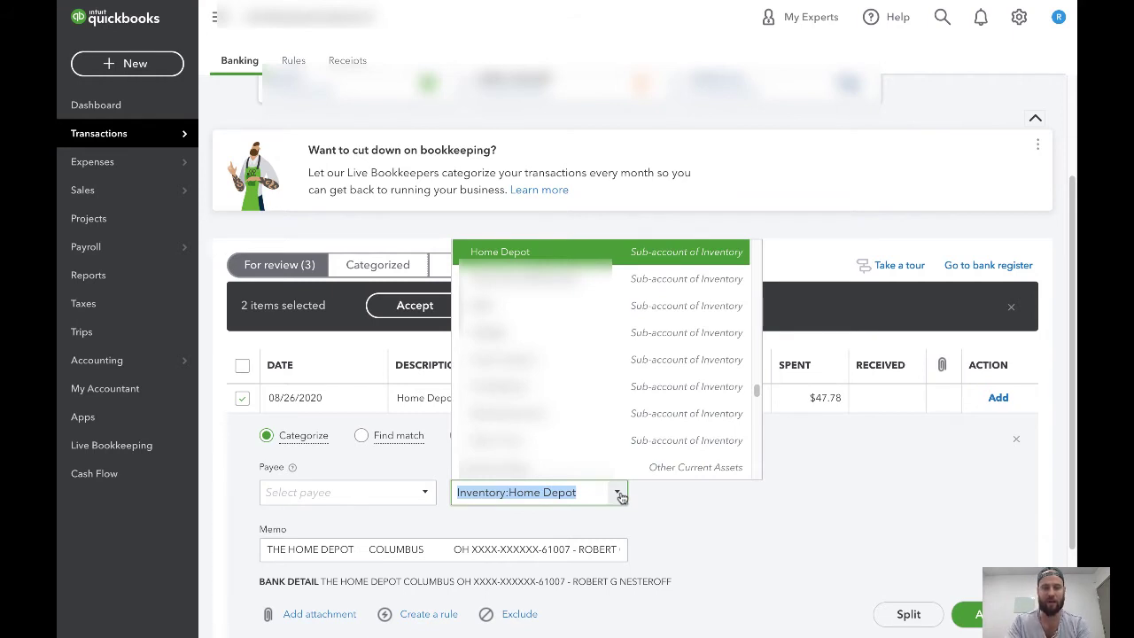
{"action": "type", "text": "Prepping Supplies"}
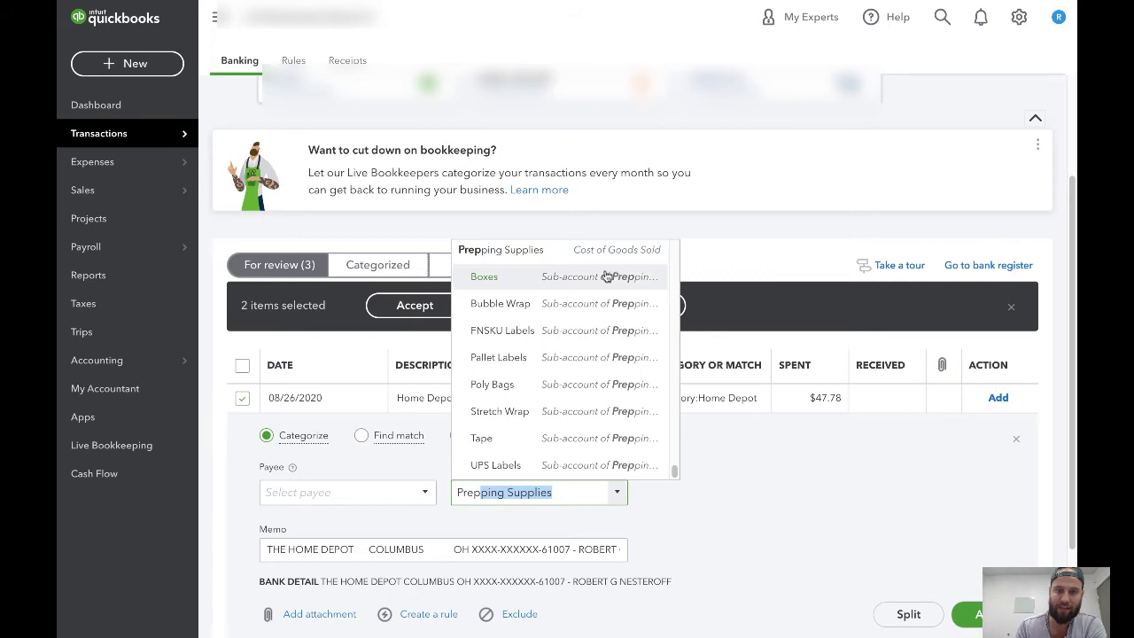
{"action": "left_click", "coordinate": [559, 411]}
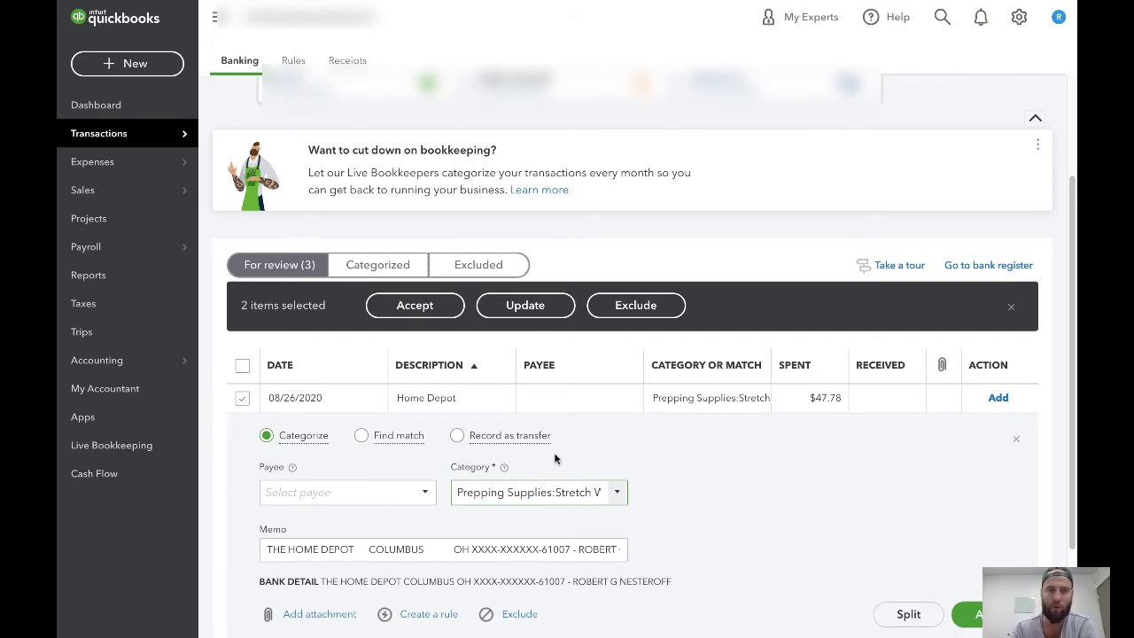
Browse to the further linked bank and card accounts in the Banking overview.
{"action": "scroll", "coordinate": [457, 357], "scroll_direction": "up", "scroll_amount": 2}
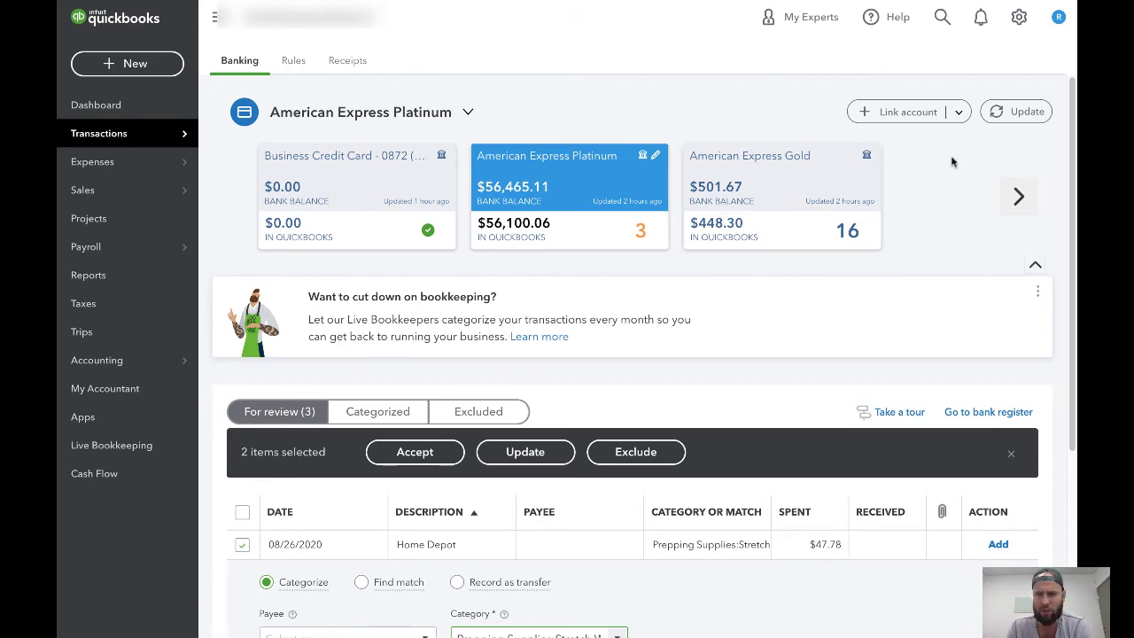
{"action": "left_click", "coordinate": [1015, 198]}
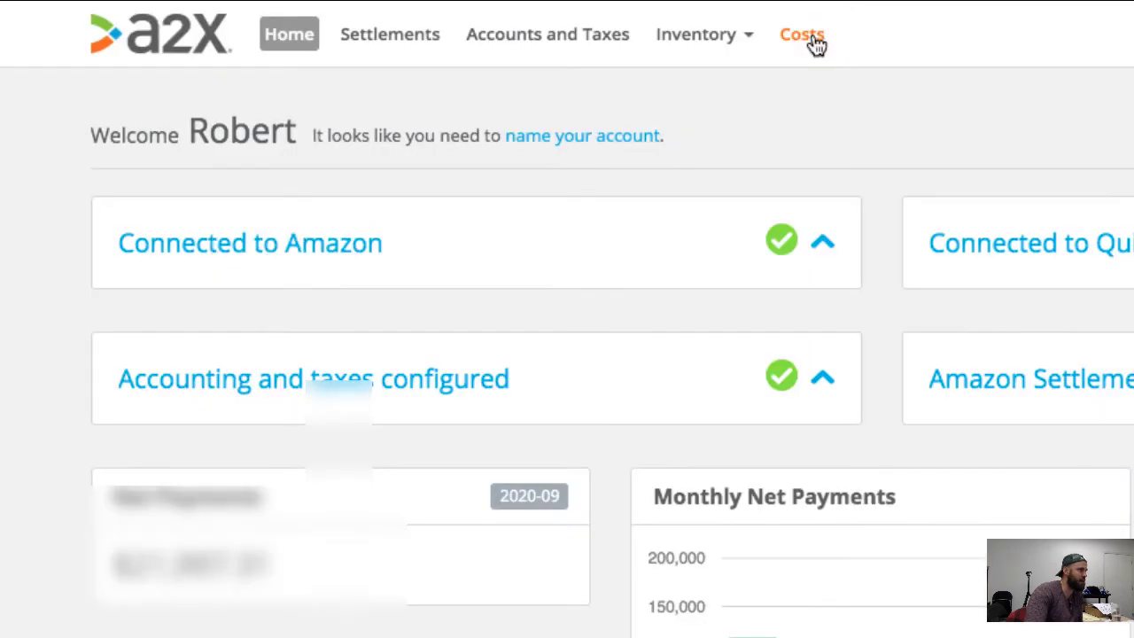
In A2X, view the product costs and open the Advanced Costs options for CSV cost data.
{"action": "left_click", "coordinate": [811, 39]}
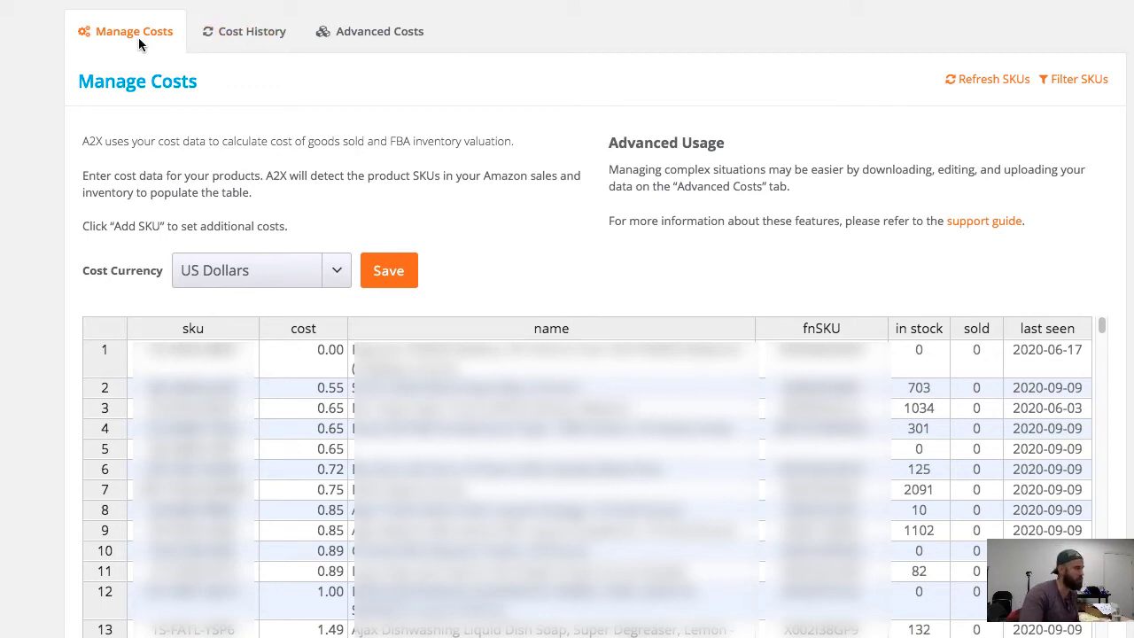
{"action": "left_click", "coordinate": [380, 33]}
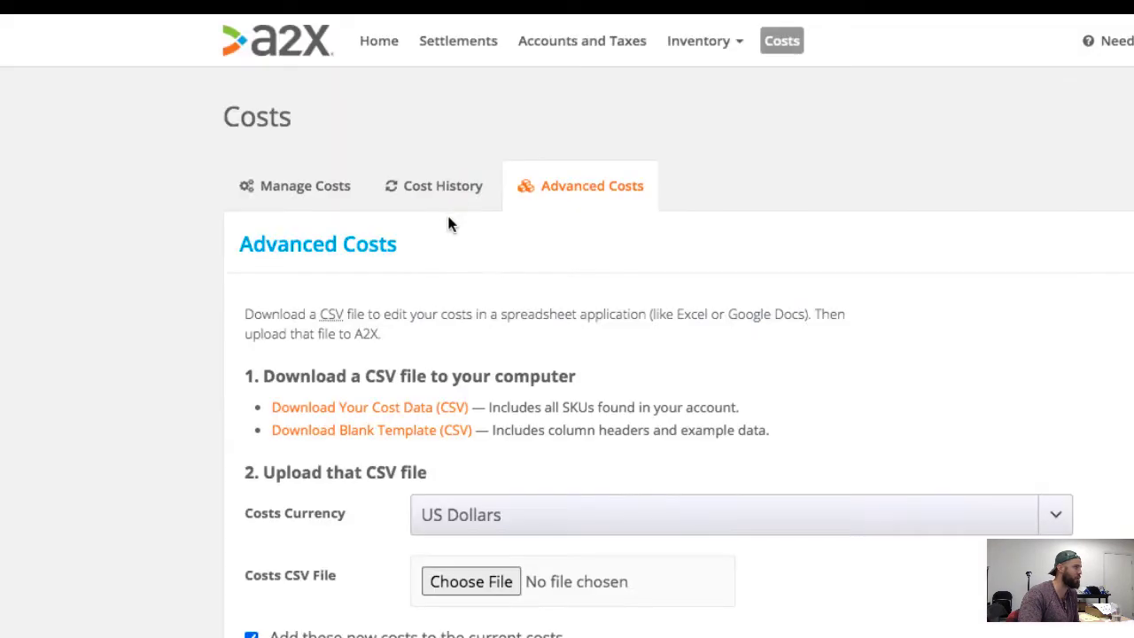
Review the A2X Amazon account and tax rate mappings, from the tax settings through all transaction types.
{"action": "left_click", "coordinate": [573, 57]}
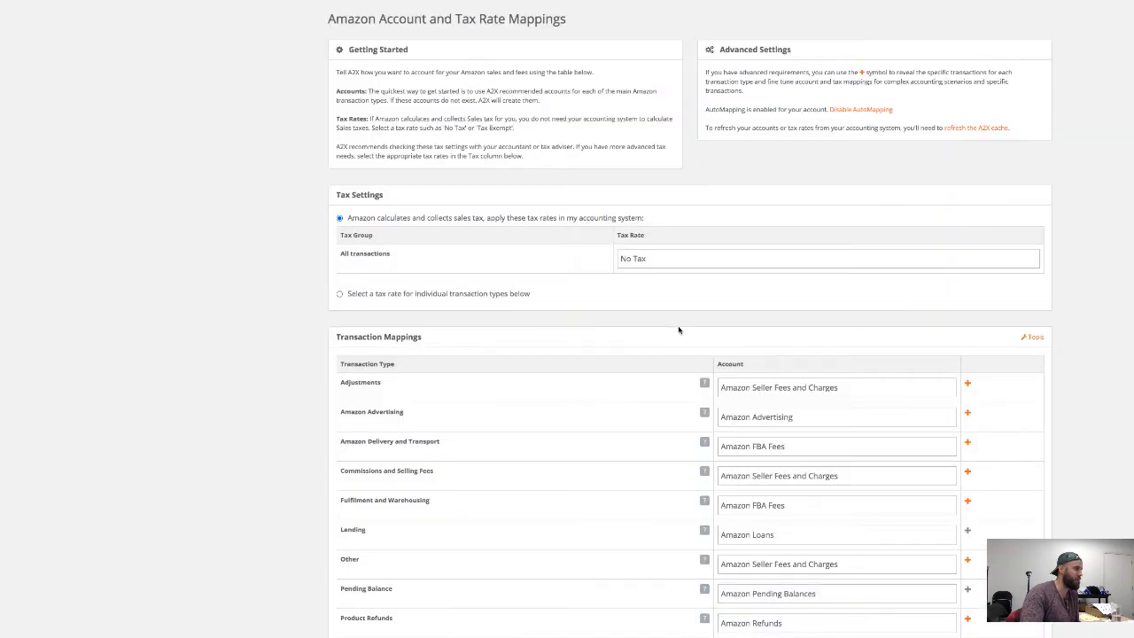
{"action": "scroll", "coordinate": [678, 329], "scroll_direction": "down", "scroll_amount": 2}
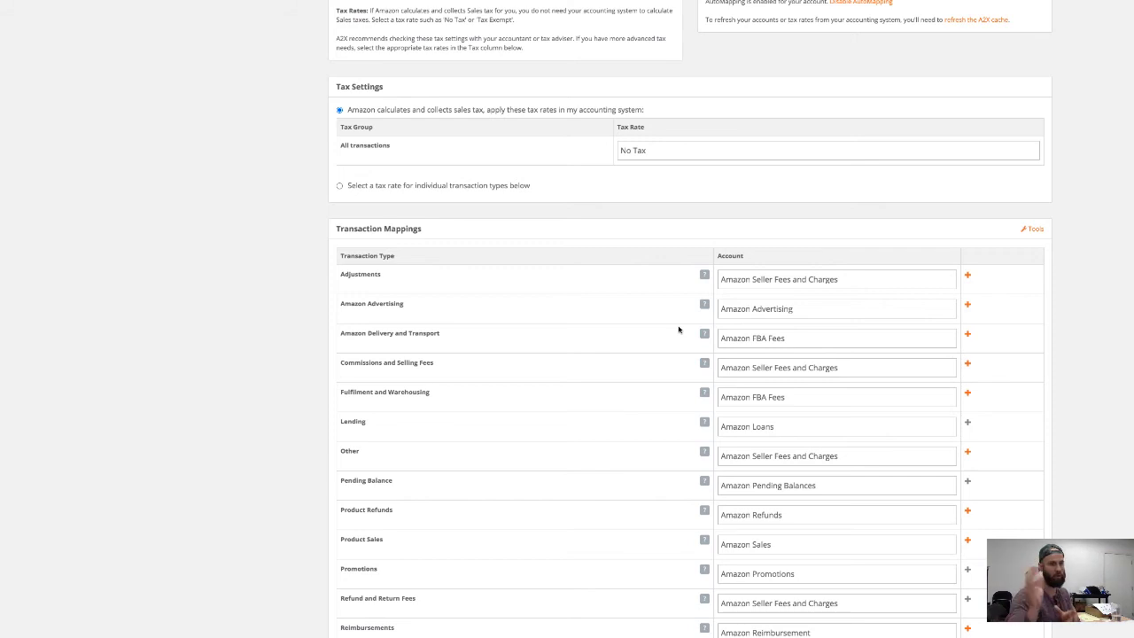
{"action": "scroll", "coordinate": [678, 329], "scroll_direction": "down", "scroll_amount": 1}
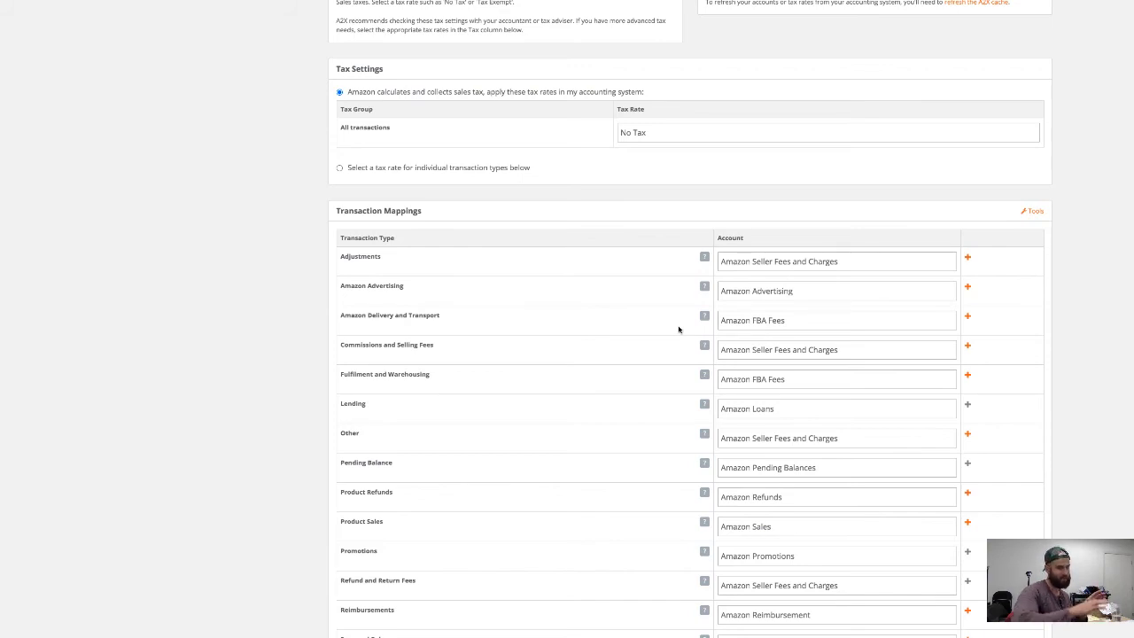
{"action": "scroll", "coordinate": [683, 316], "scroll_direction": "down", "scroll_amount": 1}
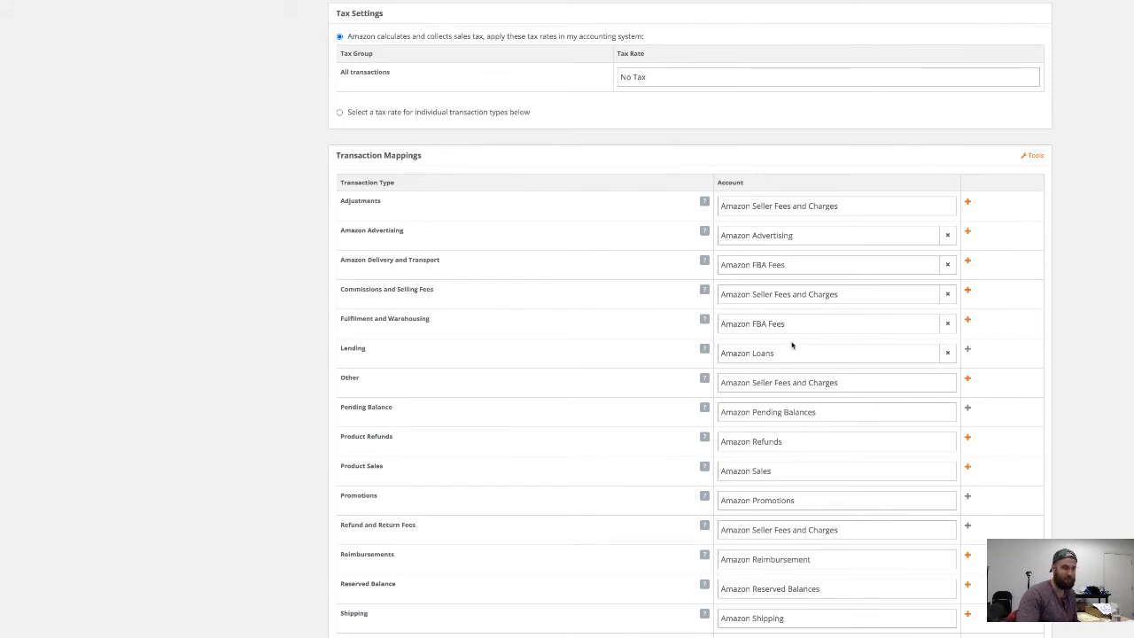
{"action": "scroll", "coordinate": [791, 345], "scroll_direction": "down", "scroll_amount": 3}
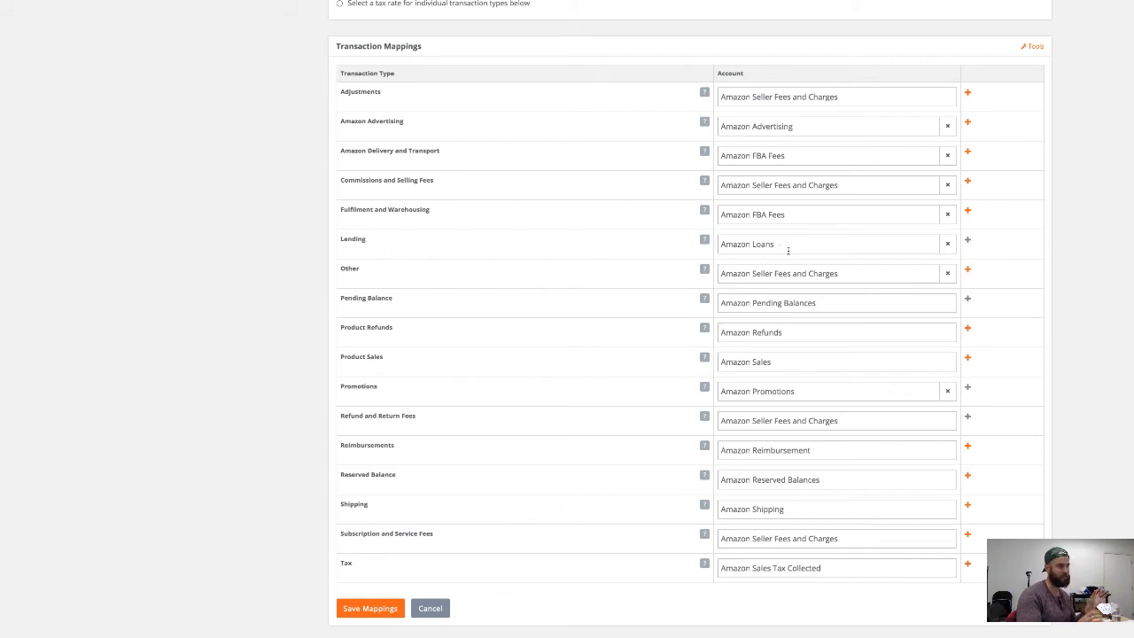
{"action": "scroll", "coordinate": [729, 146], "scroll_direction": "up", "scroll_amount": 5}
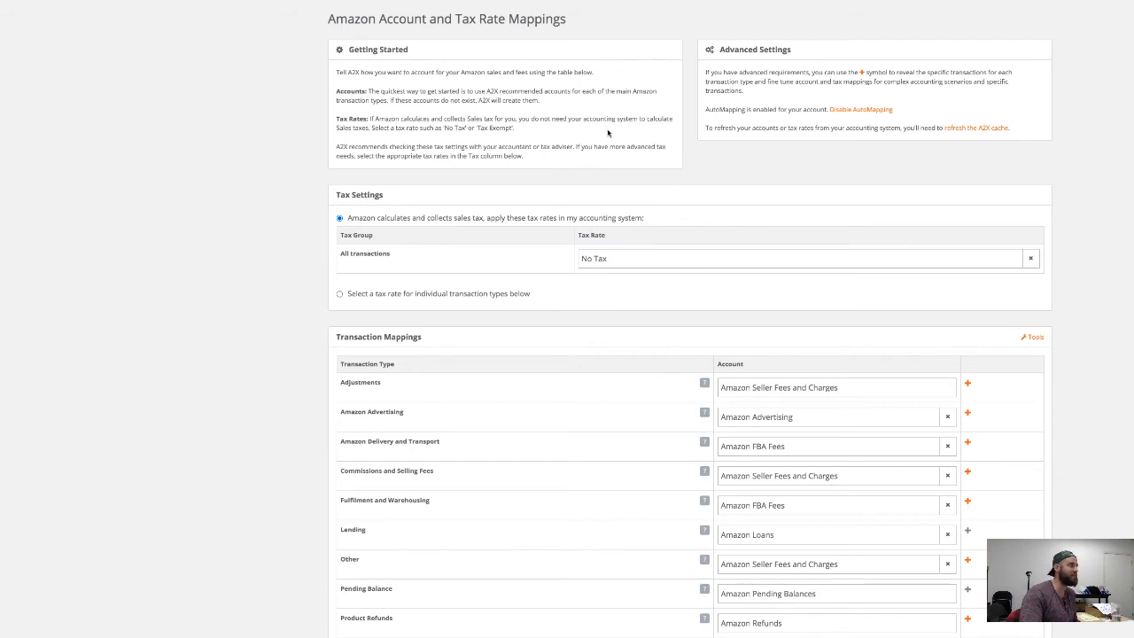
{"action": "scroll", "coordinate": [530, 43], "scroll_direction": "up", "scroll_amount": 1}
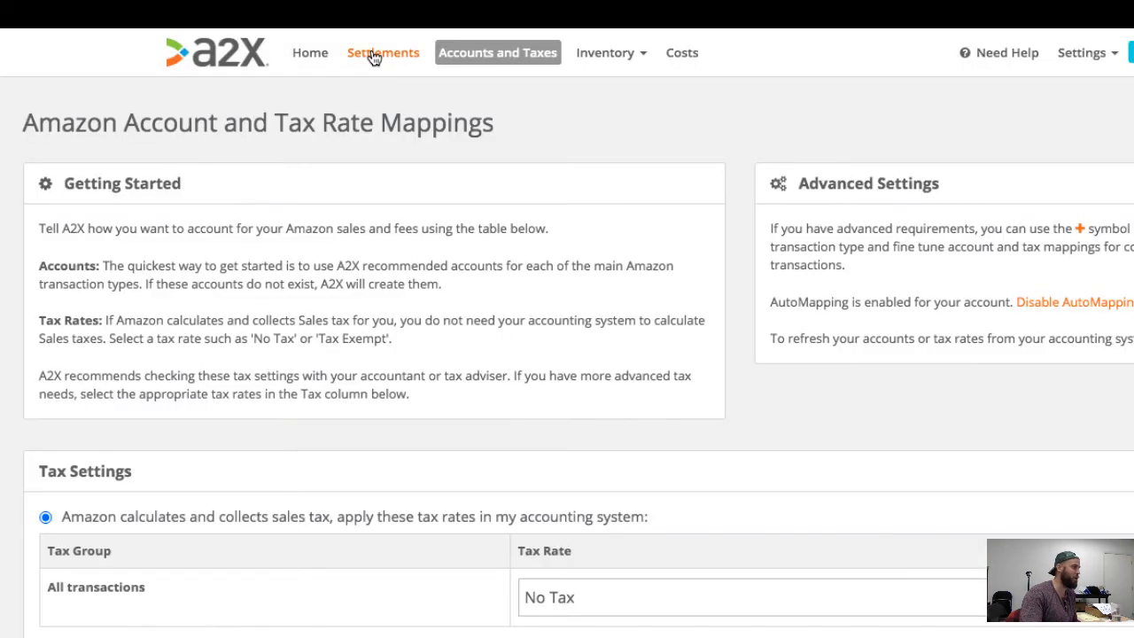
Review the A2X list of Amazon settlements and their taxes, accounts, costs and sent statuses.
{"action": "left_click", "coordinate": [383, 52]}
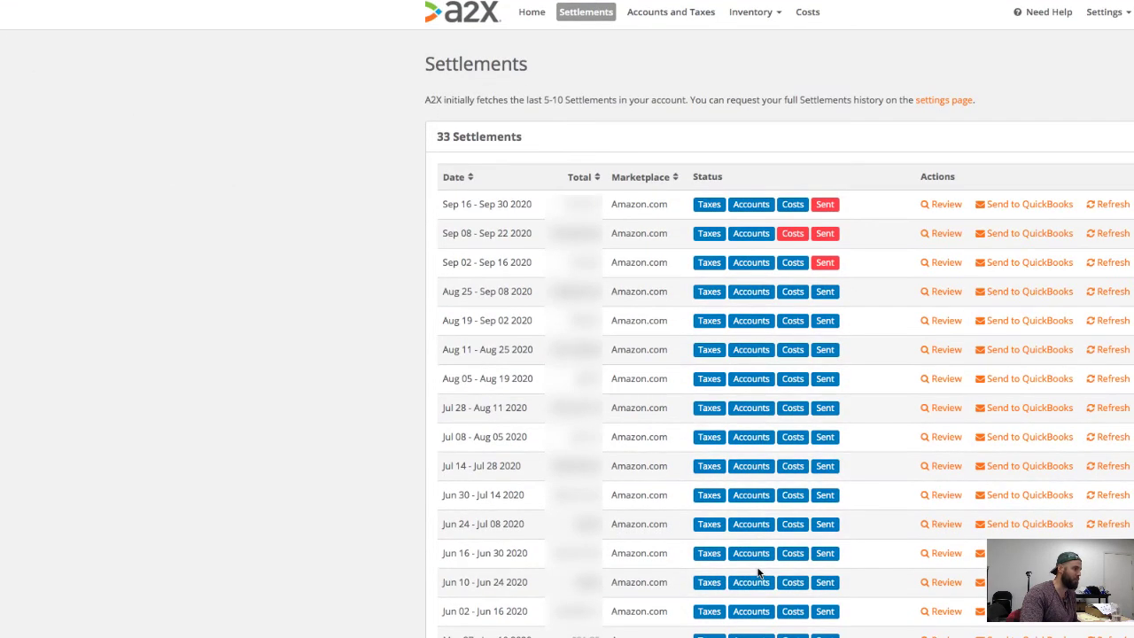
{"action": "scroll", "coordinate": [735, 584], "scroll_direction": "down", "scroll_amount": 3}
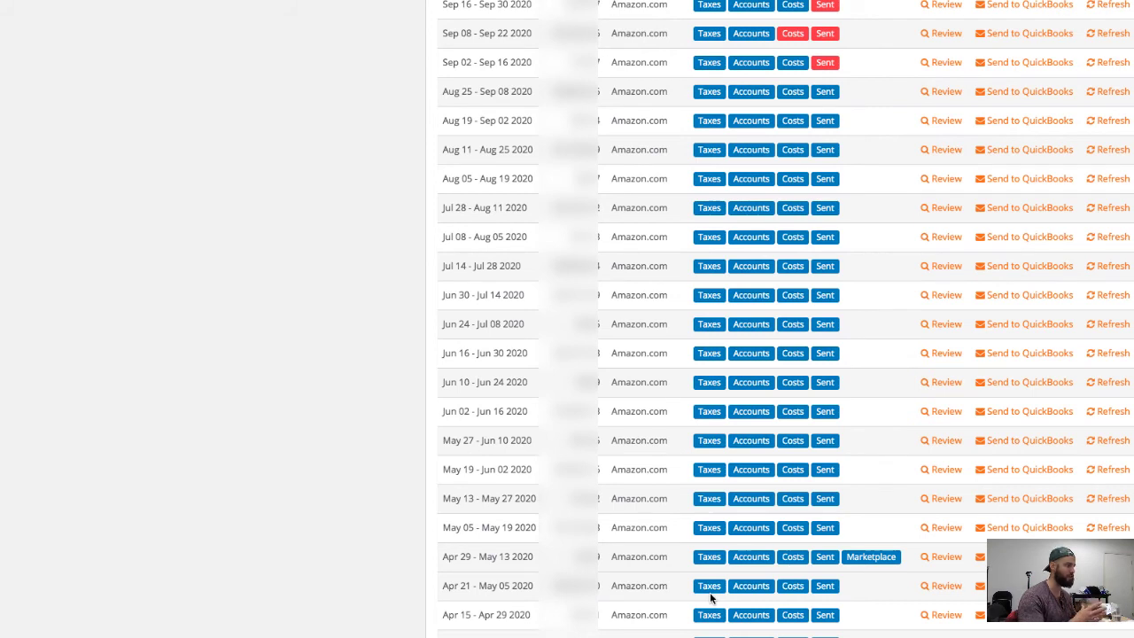
{"action": "scroll", "coordinate": [710, 592], "scroll_direction": "up", "scroll_amount": 3}
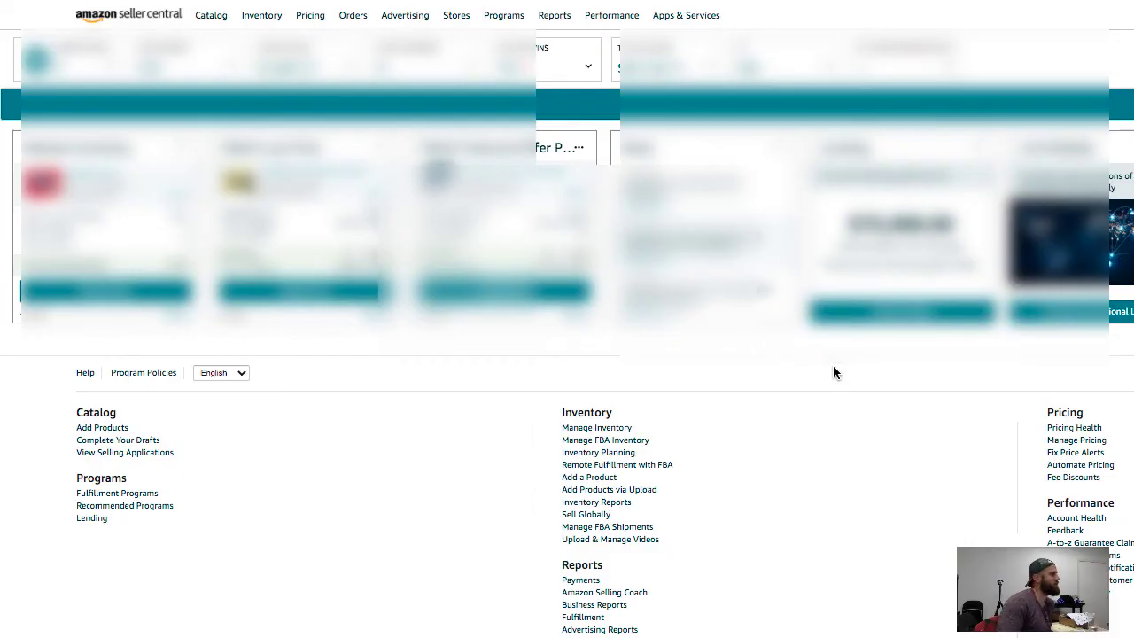
In Amazon Seller Central, open the Payments Dashboard and view all statements.
{"action": "mouse_move", "coordinate": [551, 15]}
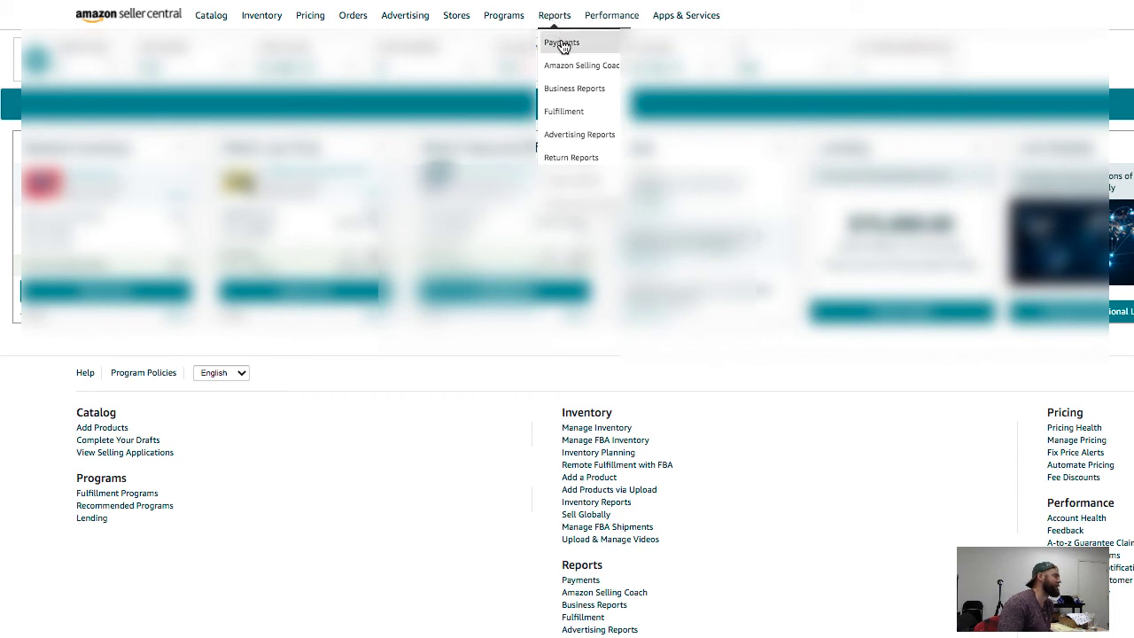
{"action": "left_click", "coordinate": [562, 46]}
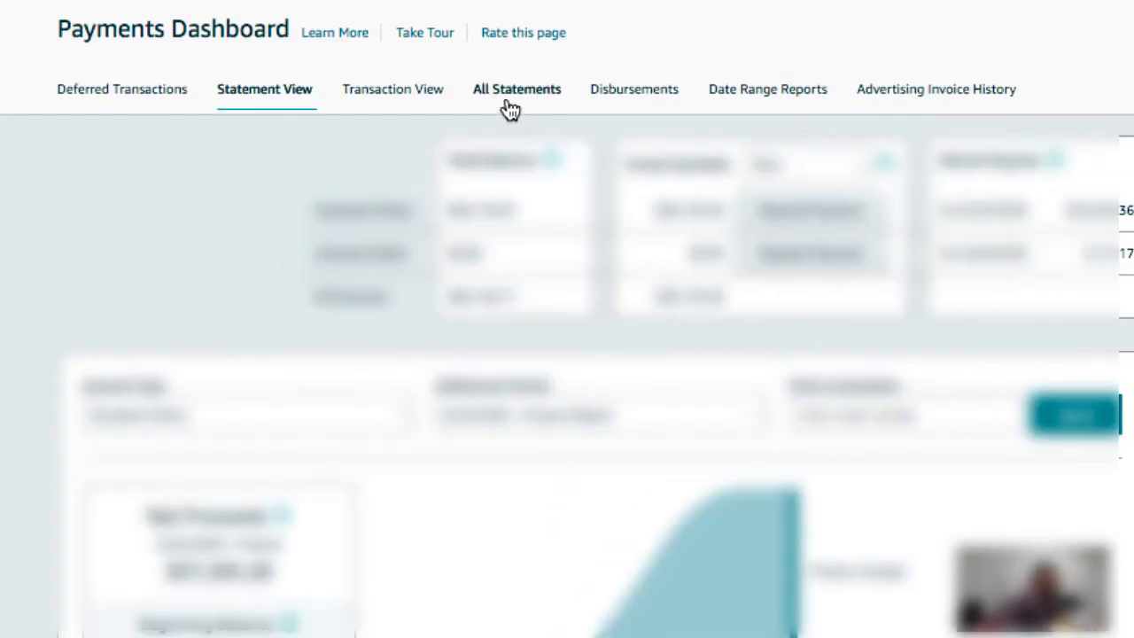
{"action": "left_click", "coordinate": [511, 104]}
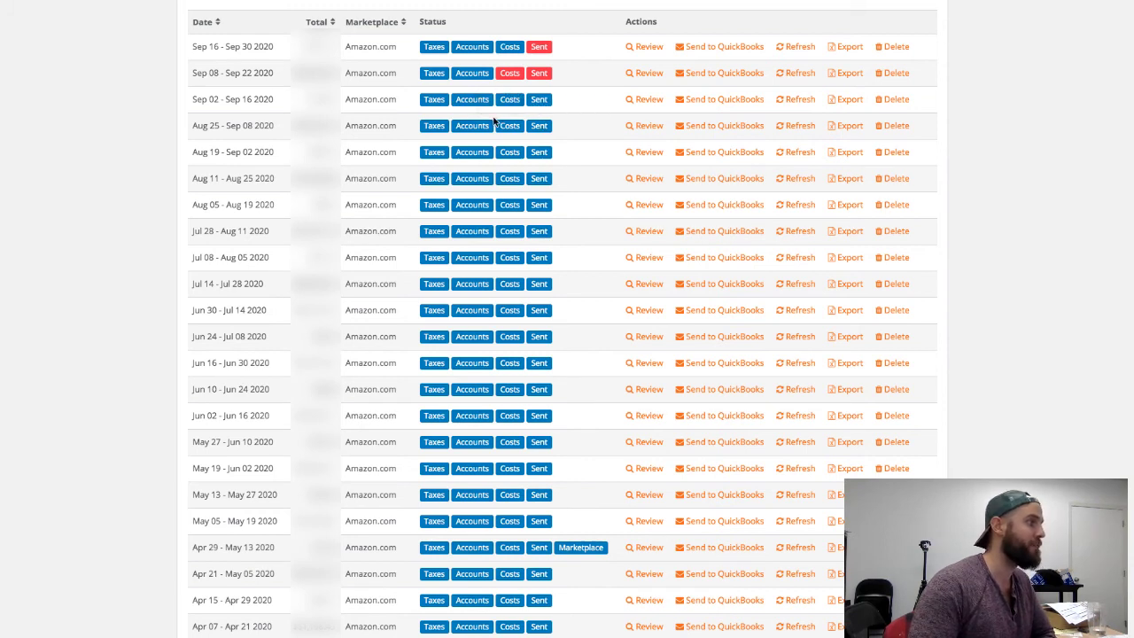
Back in the A2X settlements, check the sent status of the Sep 02 - Sep 16 and Sep 16 - Sep 30 2020 settlements.
{"action": "mouse_move", "coordinate": [534, 101]}
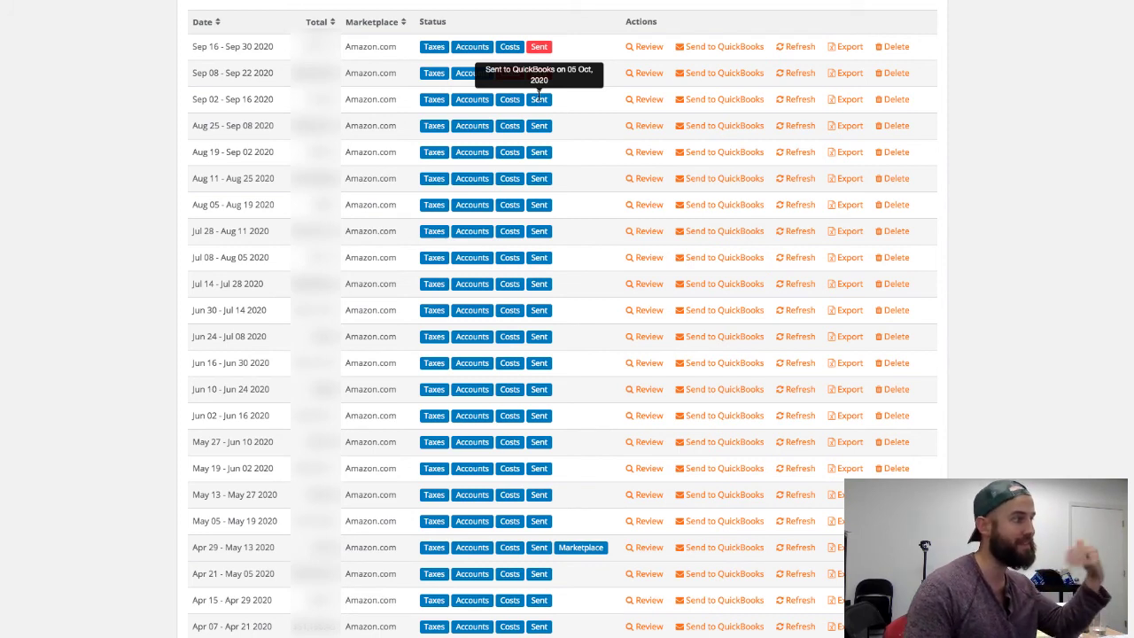
{"action": "mouse_move", "coordinate": [540, 48]}
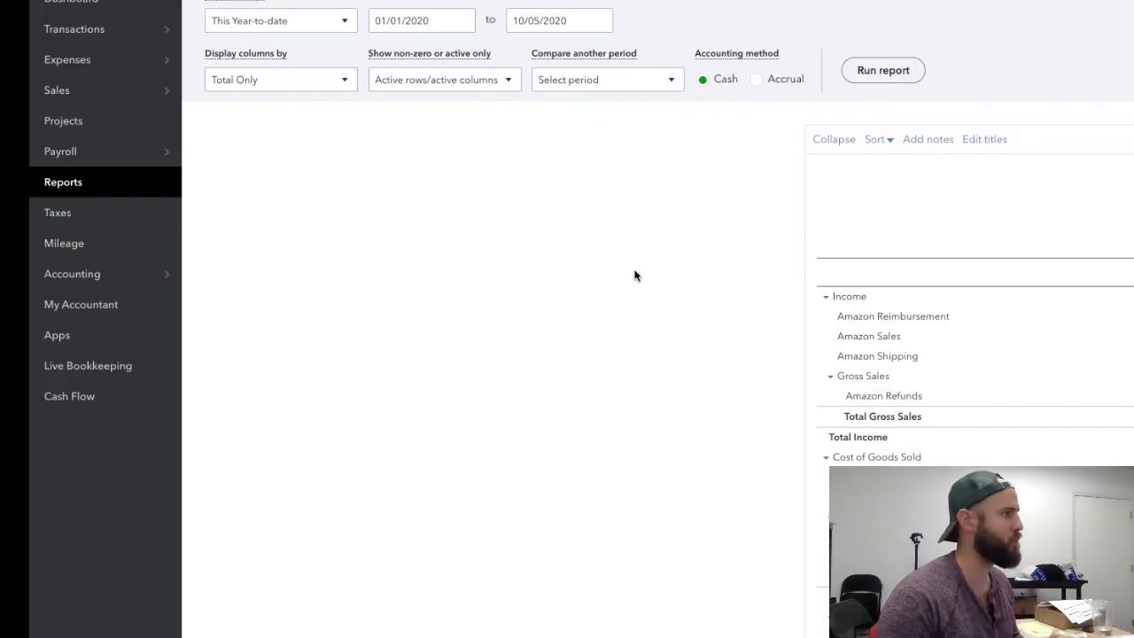
In the QuickBooks reports, view the Balance Sheet with its report period options, and open the Profit and Loss report.
{"action": "left_click", "coordinate": [64, 183]}
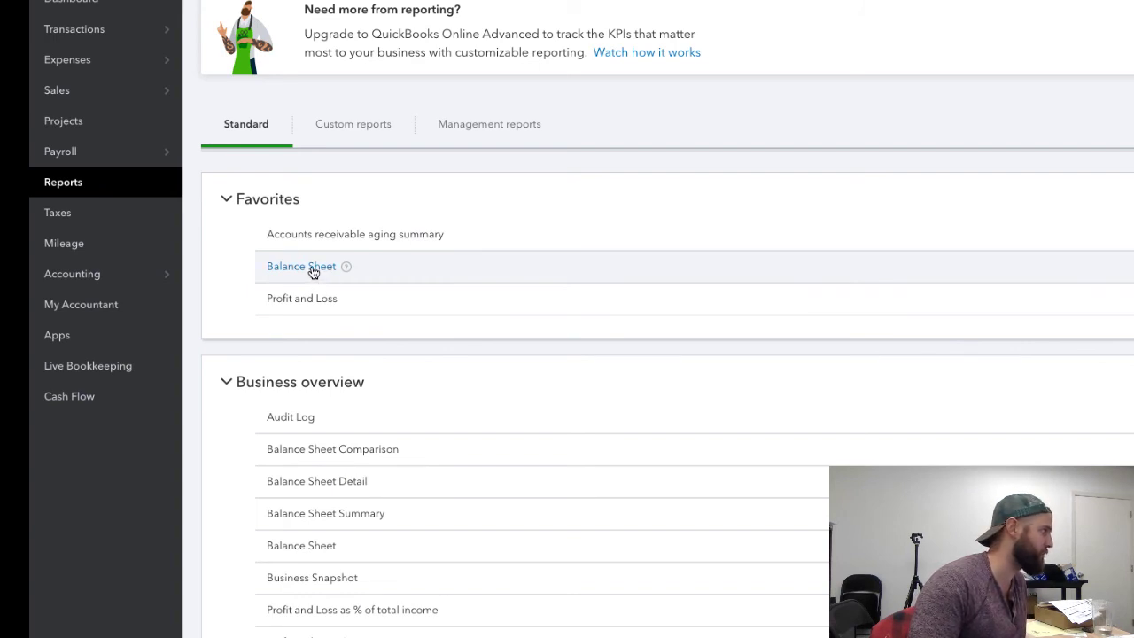
{"action": "left_click", "coordinate": [299, 267]}
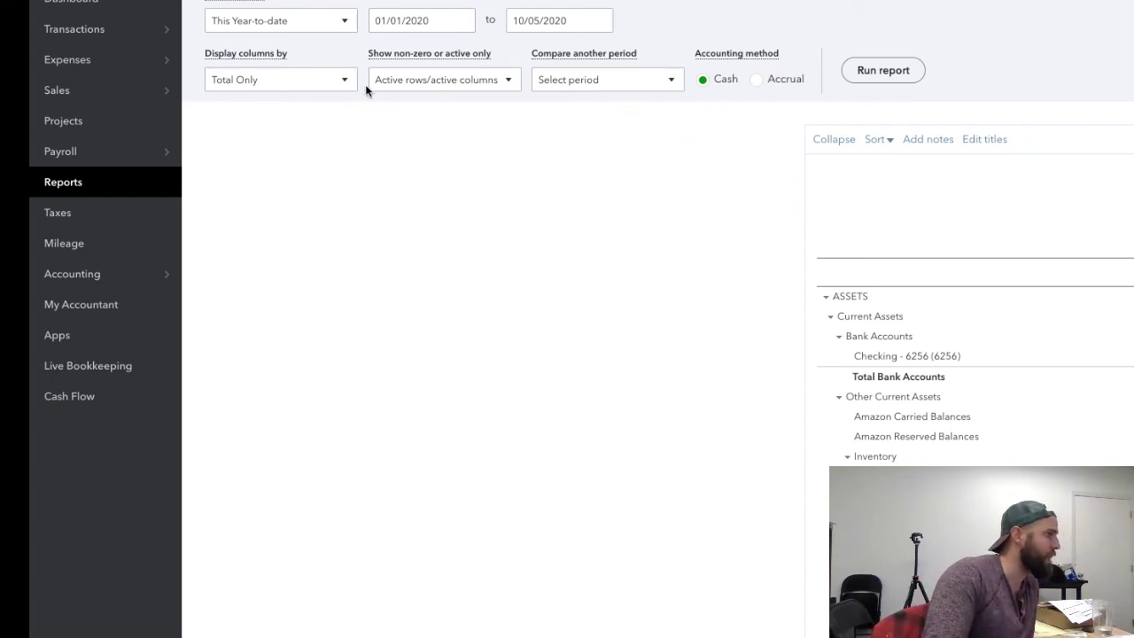
{"action": "left_click", "coordinate": [345, 27]}
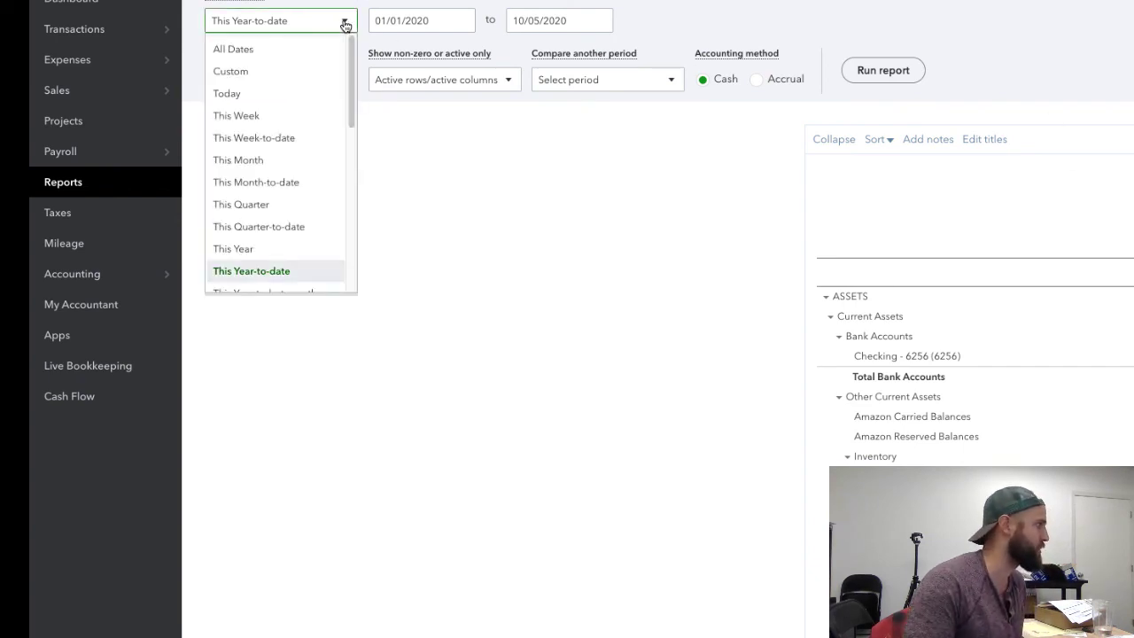
{"action": "left_click", "coordinate": [346, 25]}
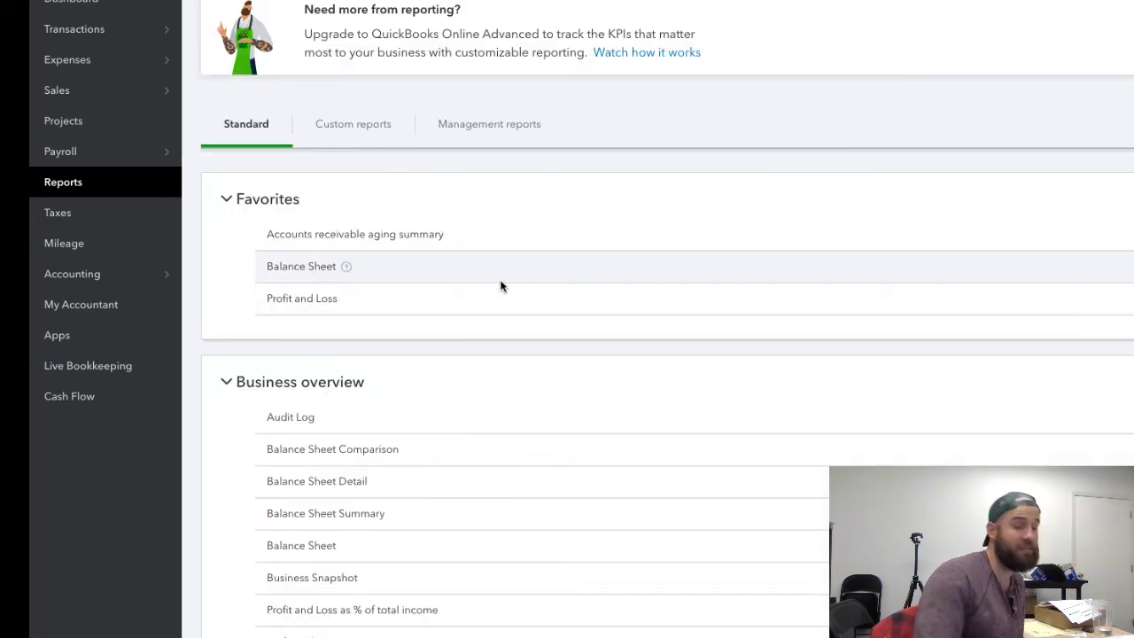
{"action": "left_click", "coordinate": [318, 301]}
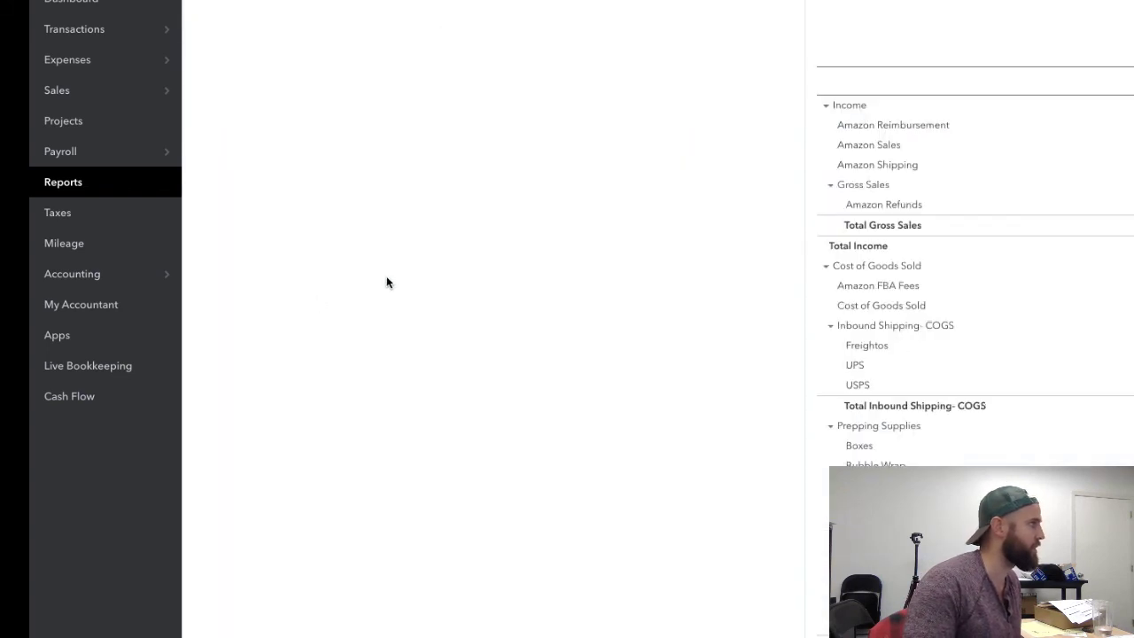